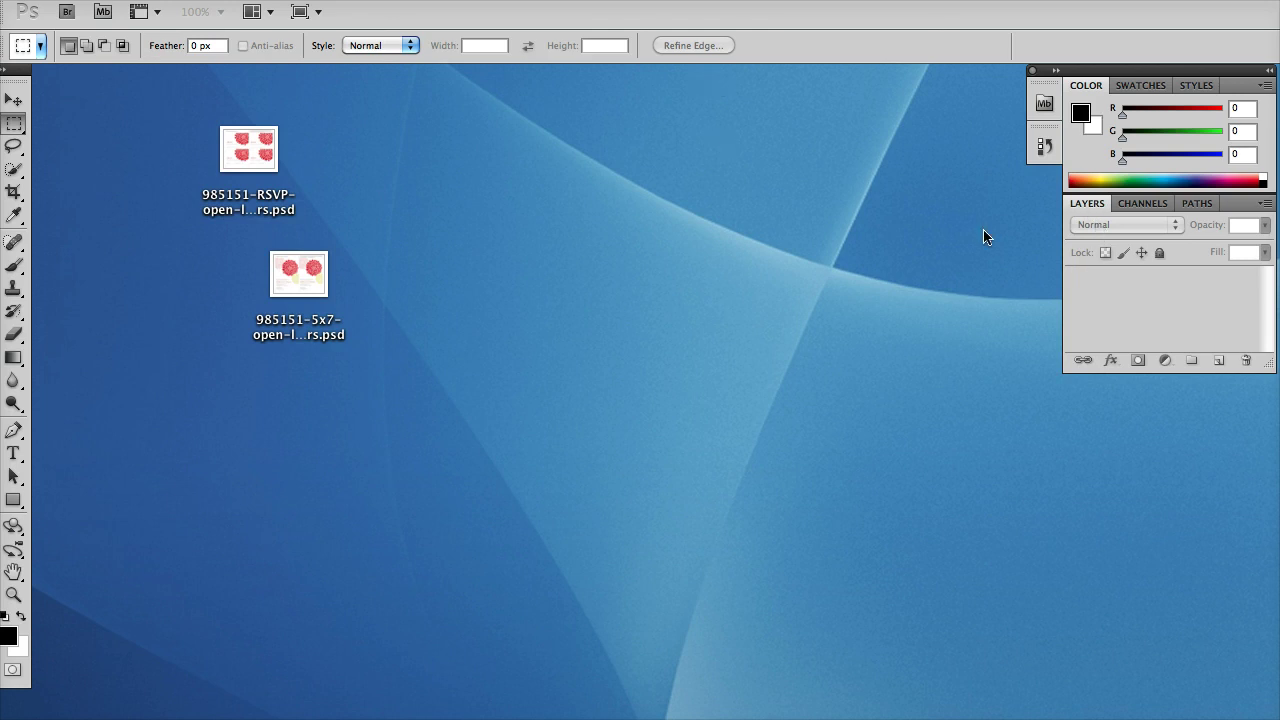
# Open the 985151-5x7-open-layers.psd invitation file.
pyautogui.click(150, 0)
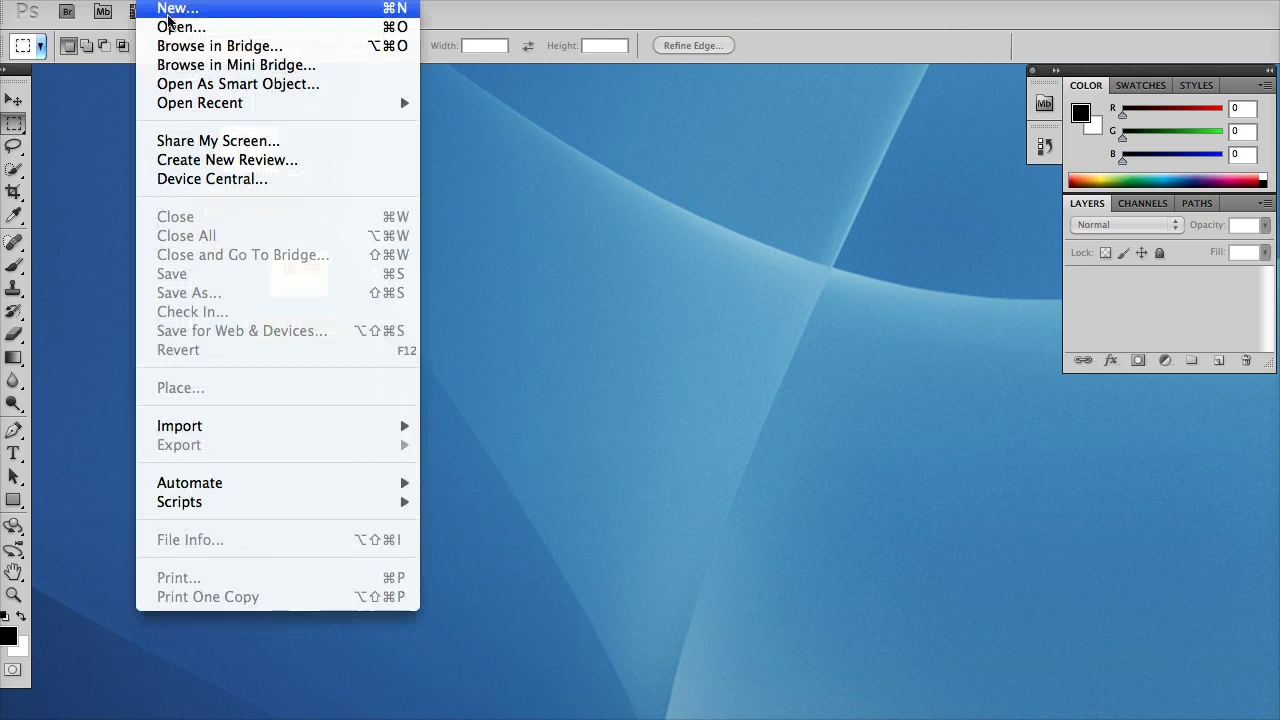
pyautogui.click(170, 24)
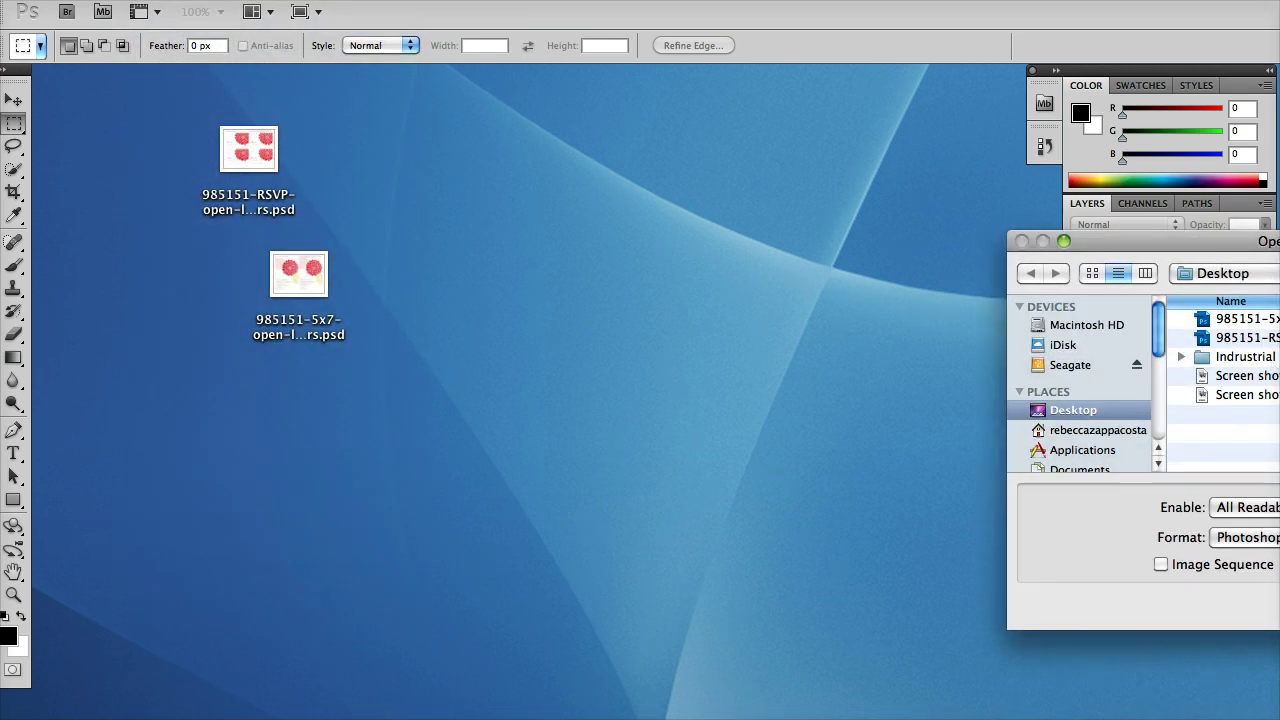
pyautogui.click(1245, 318)
pyautogui.moveTo(1278, 241); pyautogui.dragTo(821, 238)
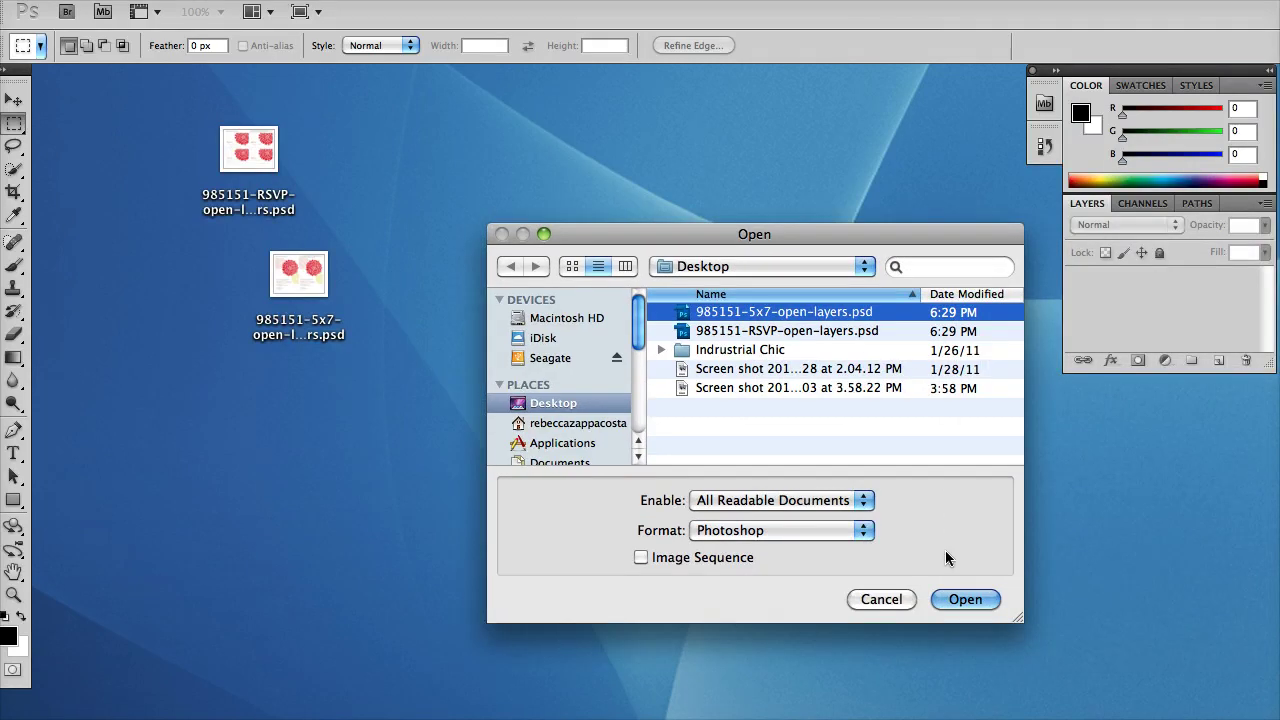
pyautogui.click(966, 600)
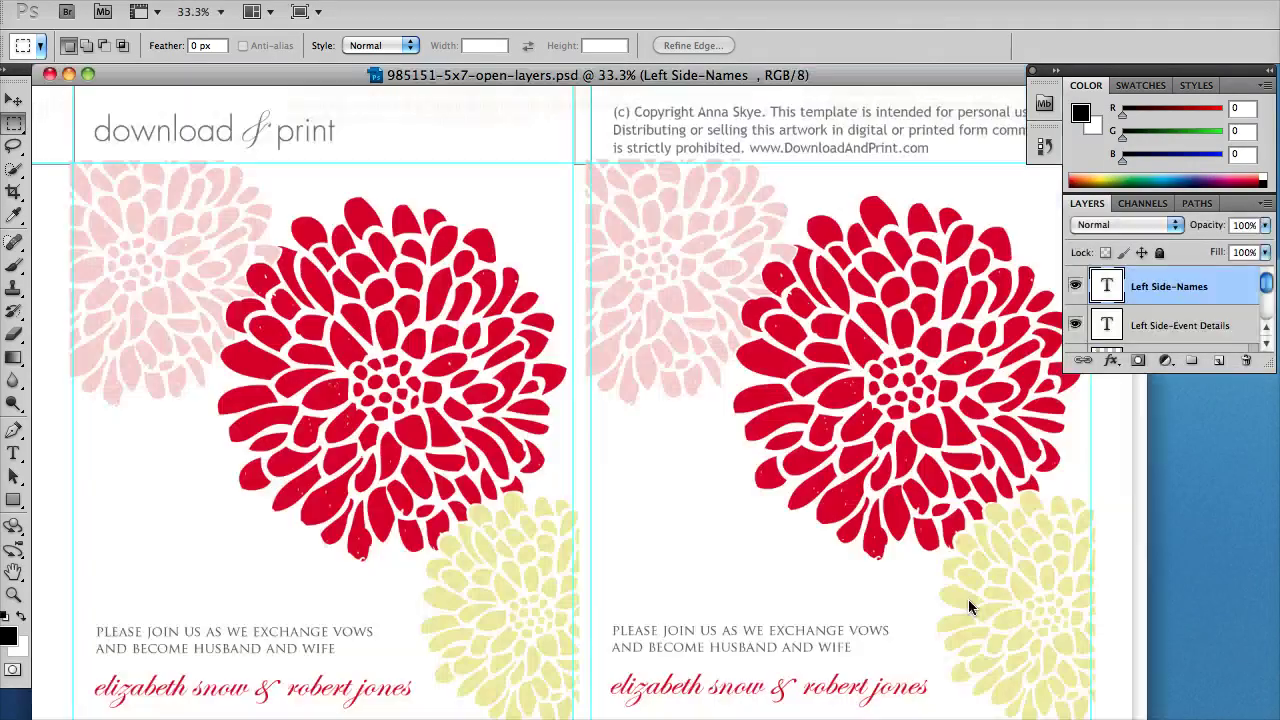
# Resize the document window and make the Layers panel taller to list all layers.
pyautogui.moveTo(1160, 718); pyautogui.dragTo(1059, 705)
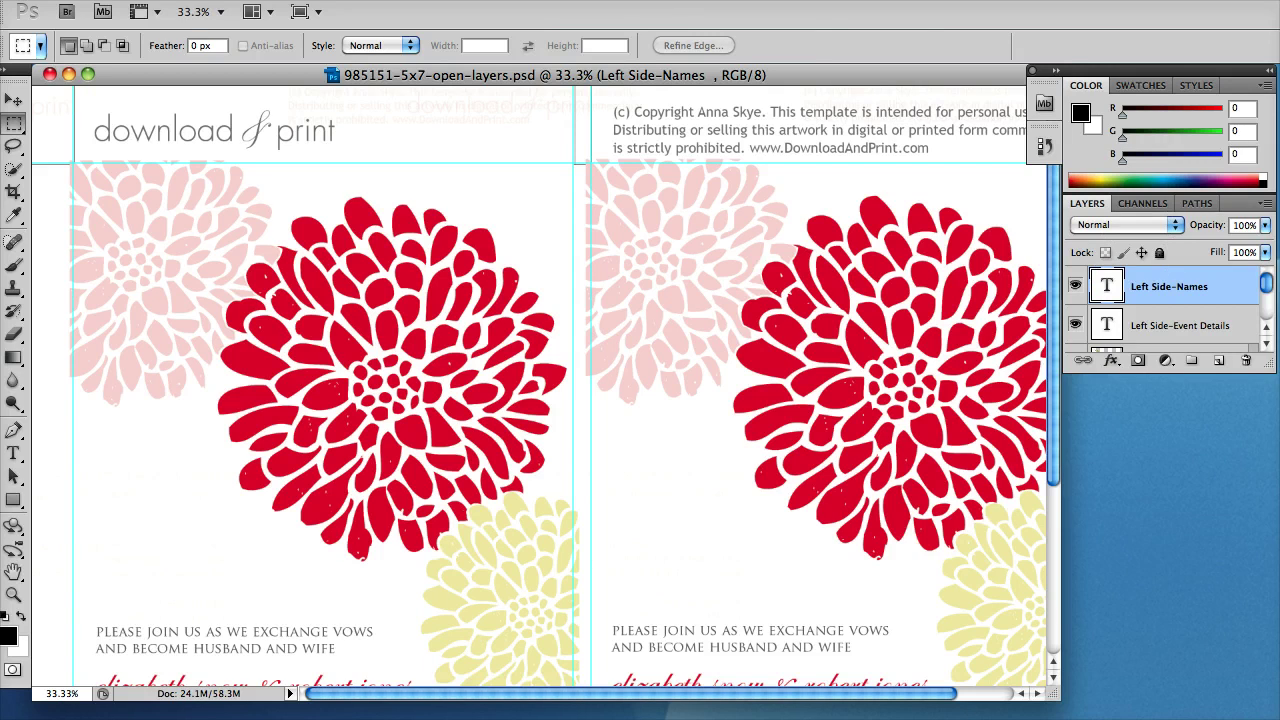
pyautogui.click(640, 0)
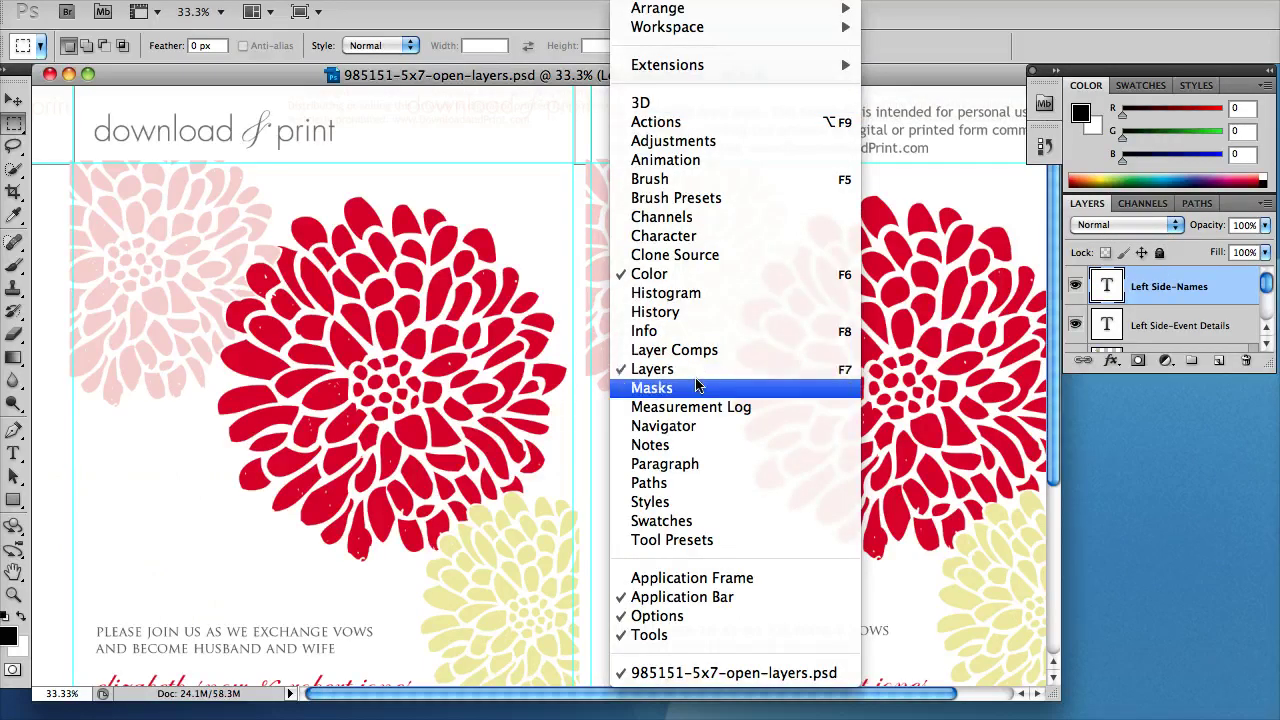
pyautogui.press('Escape')
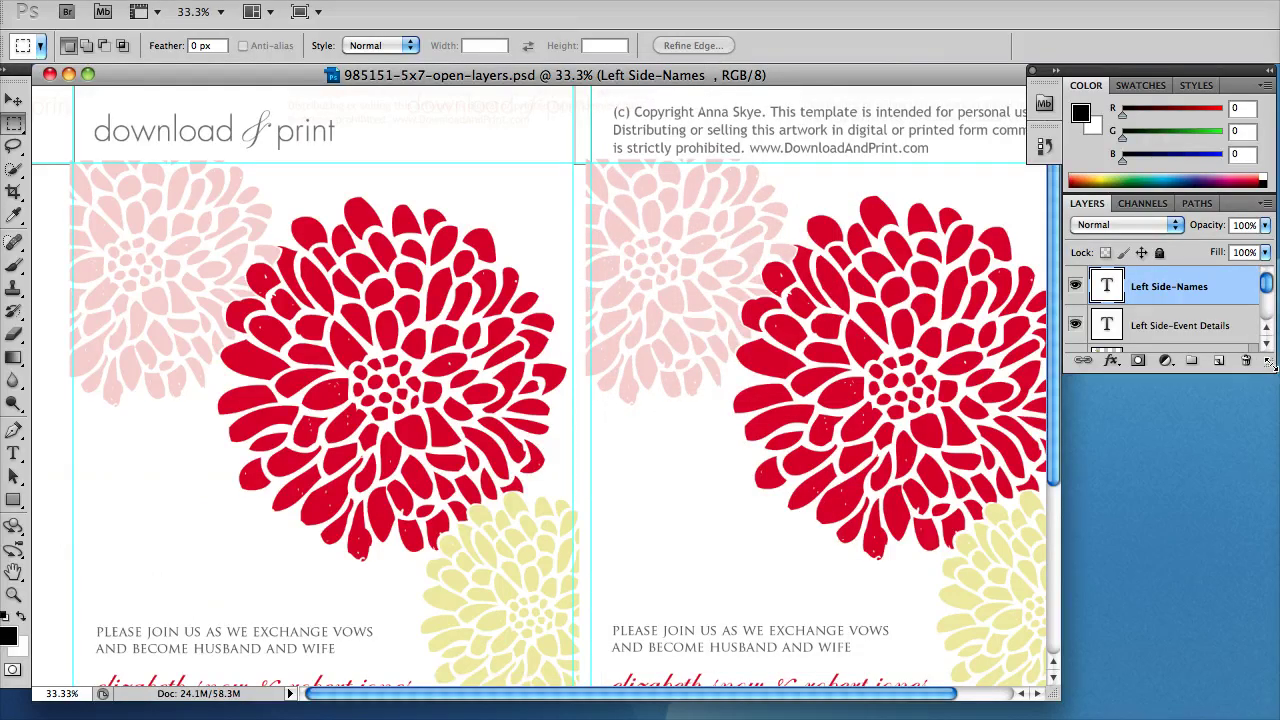
pyautogui.moveTo(1270, 366); pyautogui.dragTo(1274, 690)
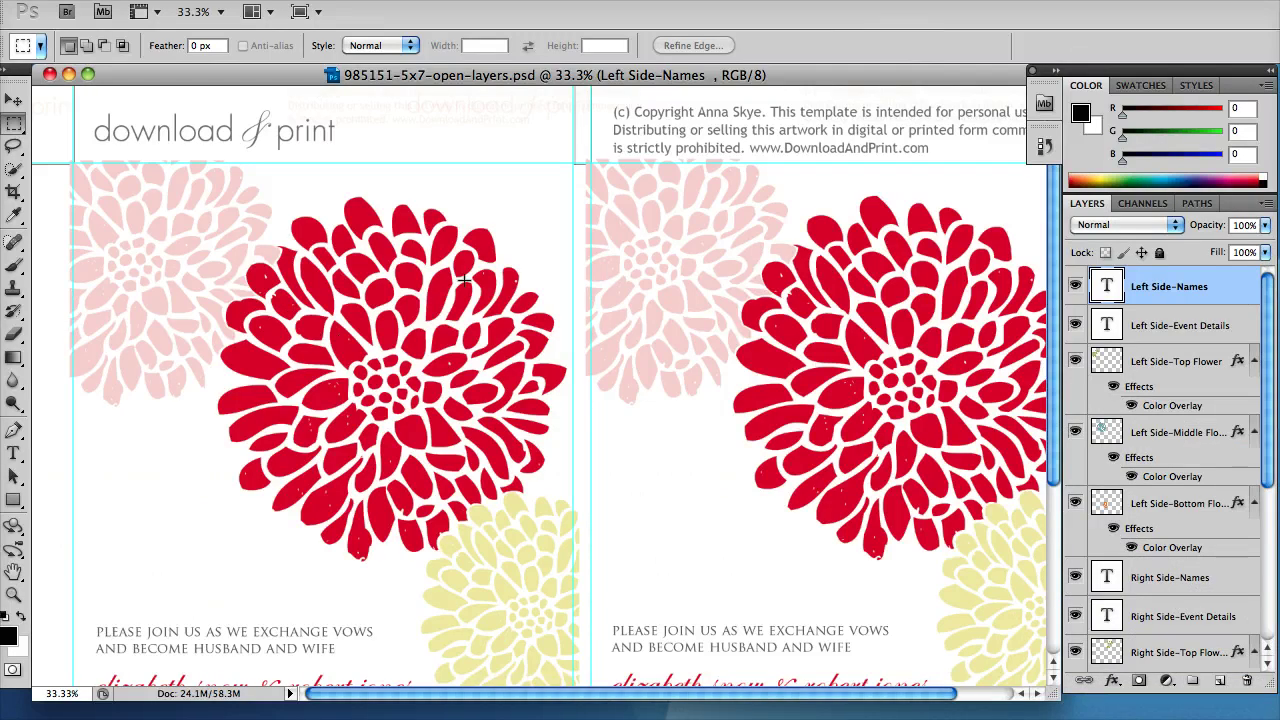
# Set the Left Side-Top Flower's Color Overlay to pale green (e2f8d9).
pyautogui.click(1166, 362)
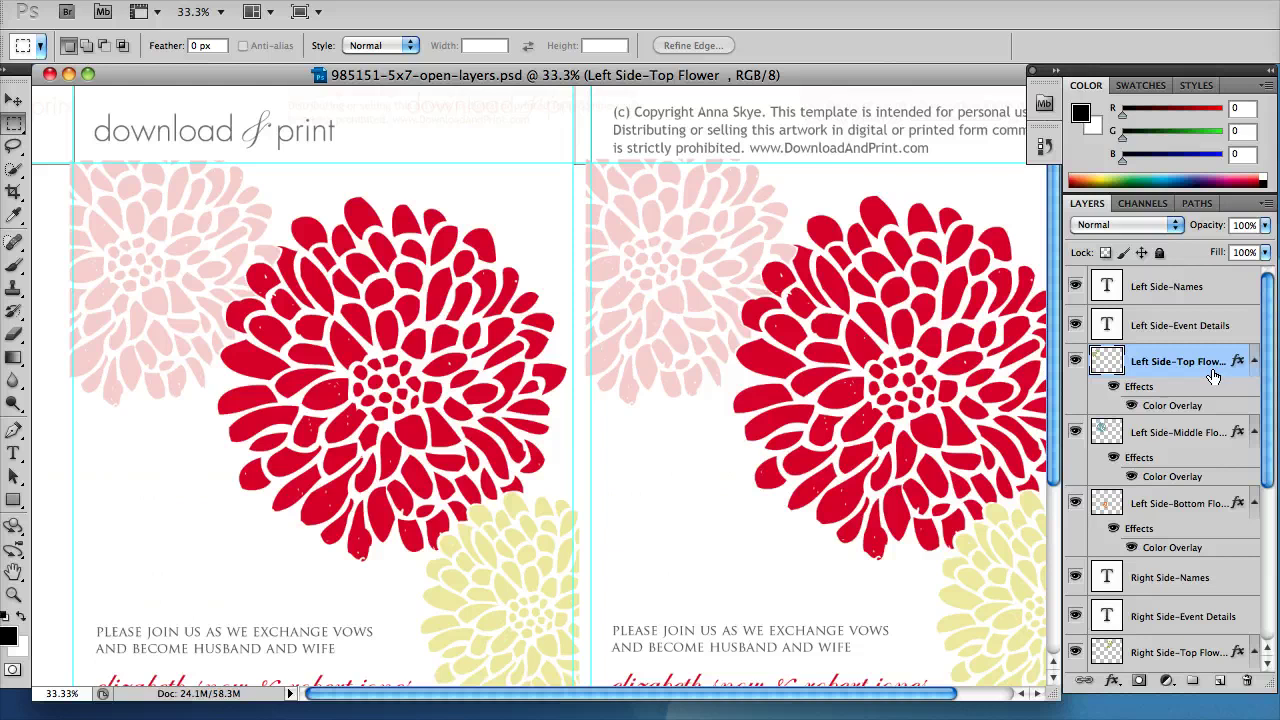
pyautogui.doubleClick(1170, 405)
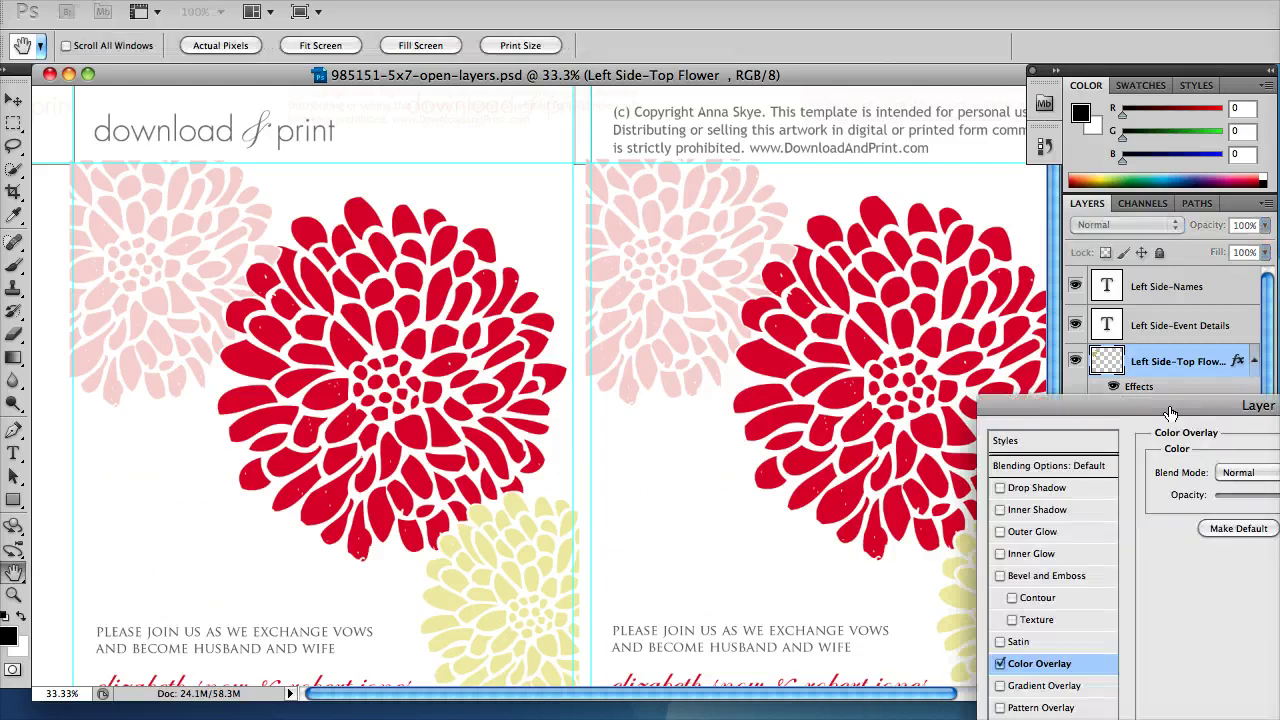
pyautogui.moveTo(1174, 407); pyautogui.dragTo(593, 167)
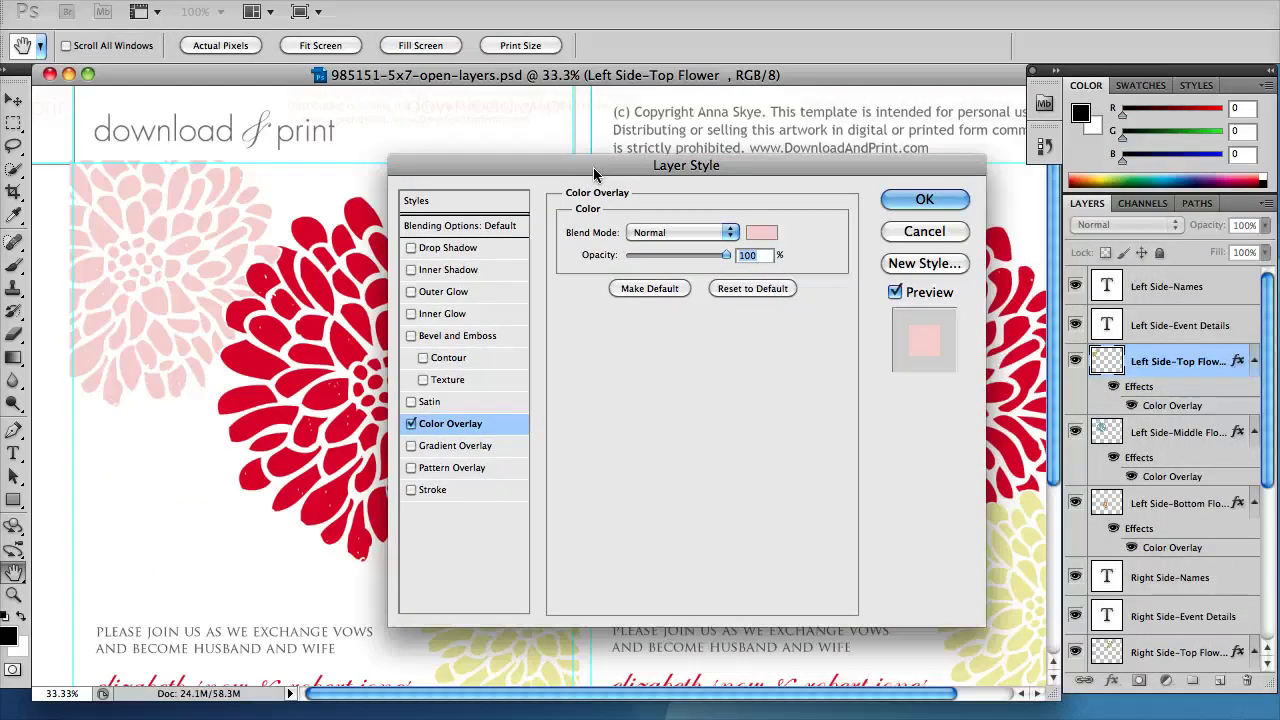
pyautogui.click(760, 234)
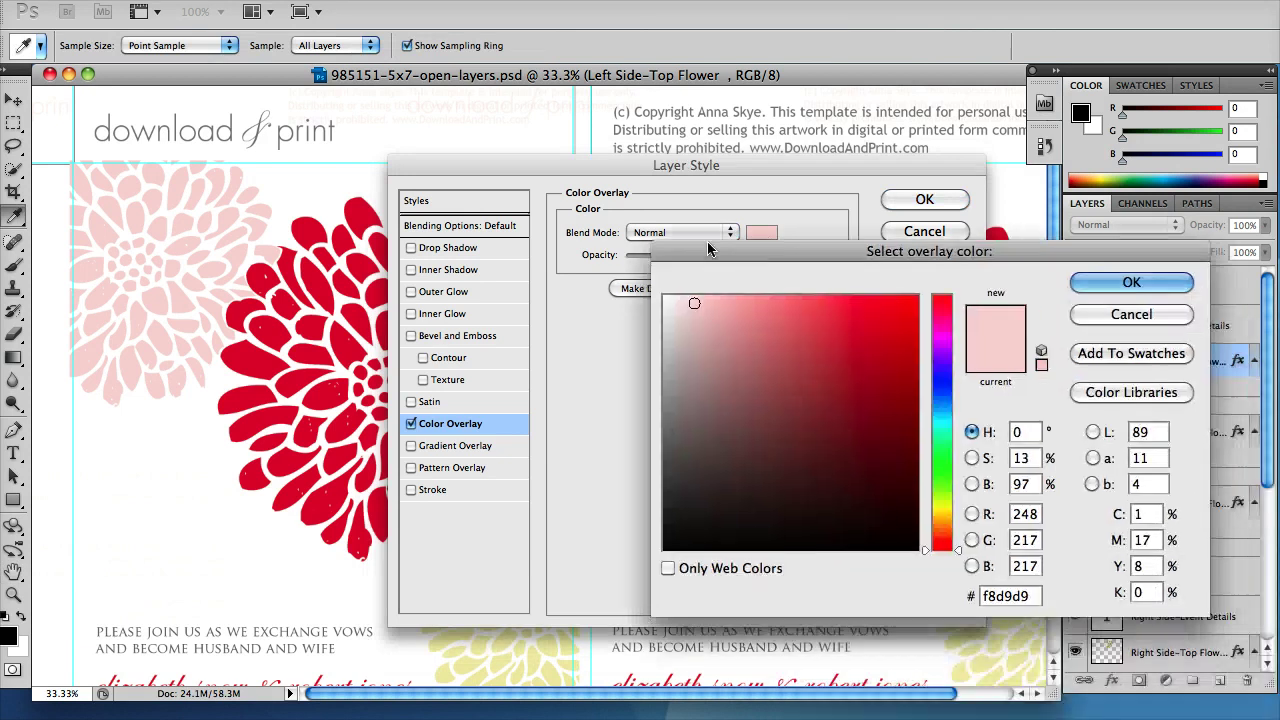
pyautogui.moveTo(708, 248); pyautogui.dragTo(631, 220)
pyautogui.moveTo(870, 428)
pyautogui.mouseDown()
pyautogui.moveTo(870, 404)
pyautogui.moveTo(864, 470)
pyautogui.moveTo(864, 450)
pyautogui.mouseUp()
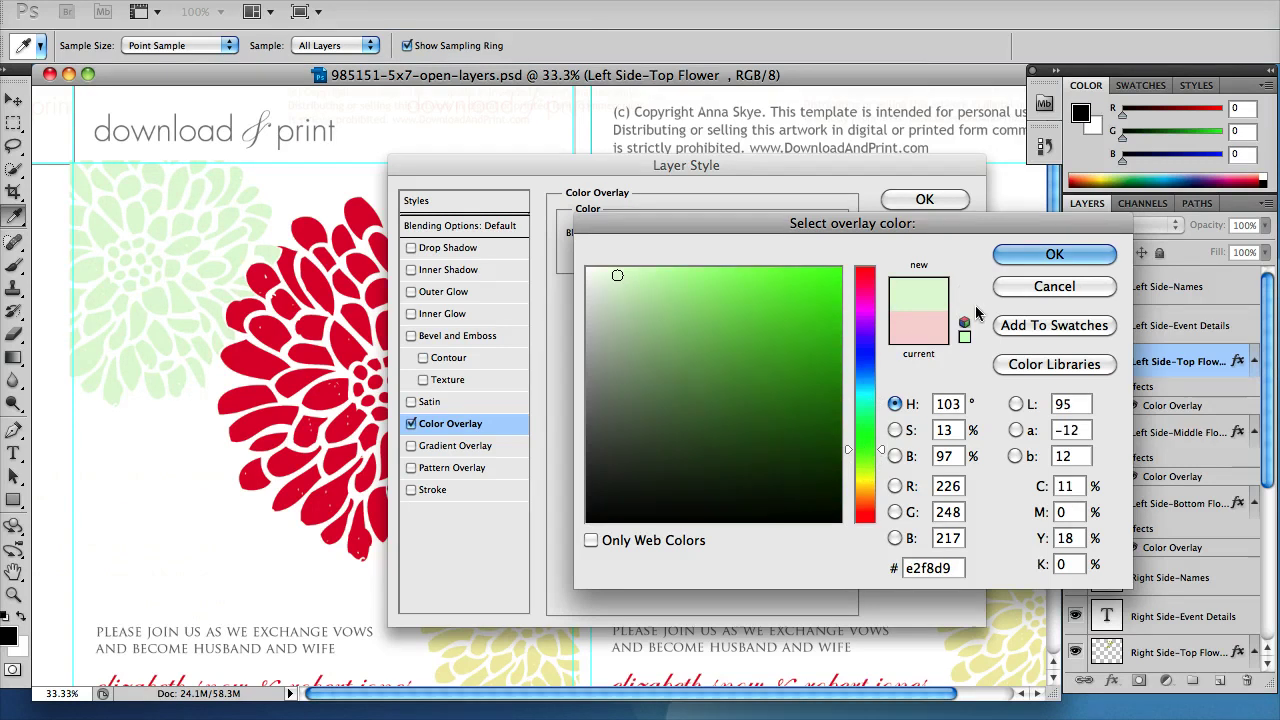
pyautogui.click(1054, 254)
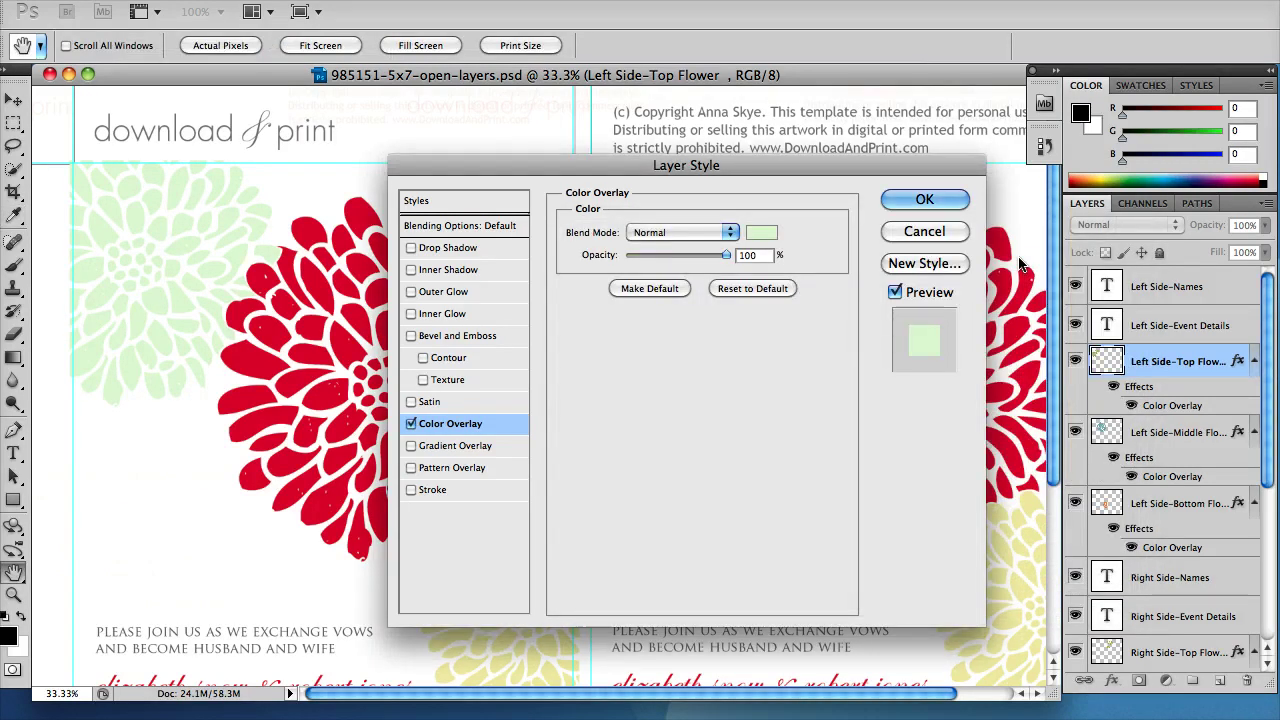
pyautogui.click(910, 199)
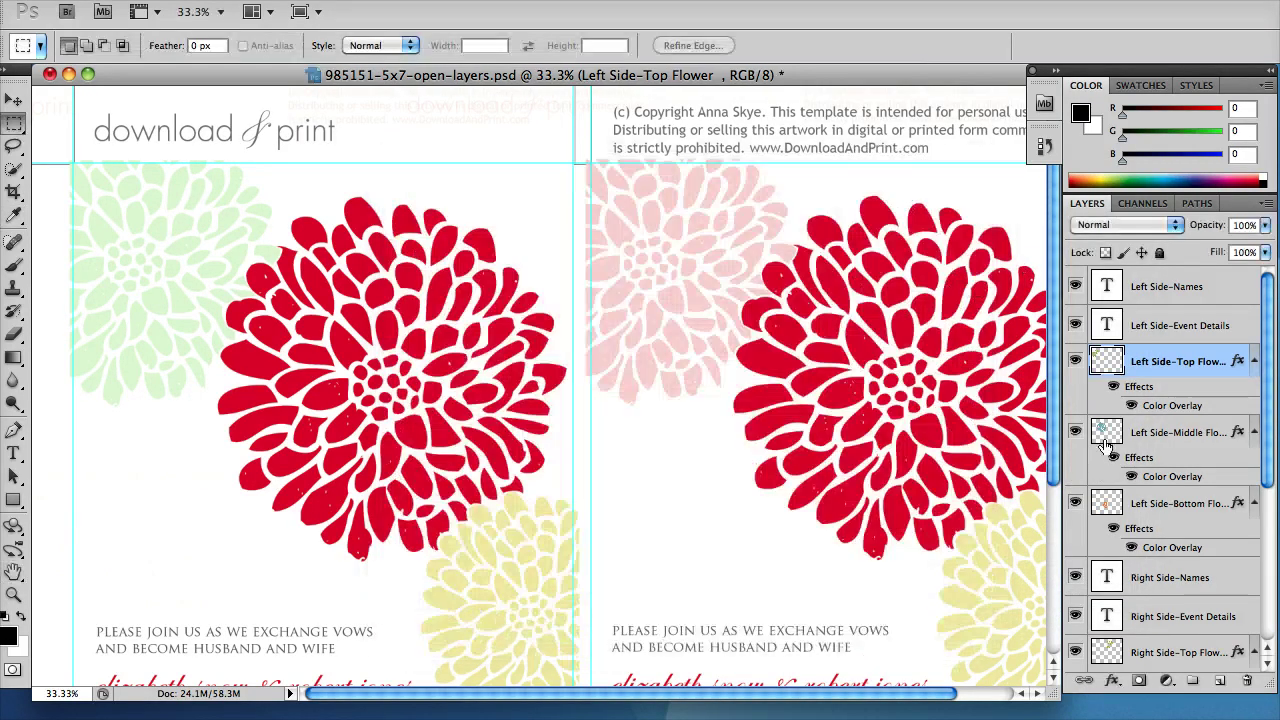
# Change the Left Side-Middle Flower's Color Overlay from red to dusty blue 87a2c4.
pyautogui.click(1173, 431)
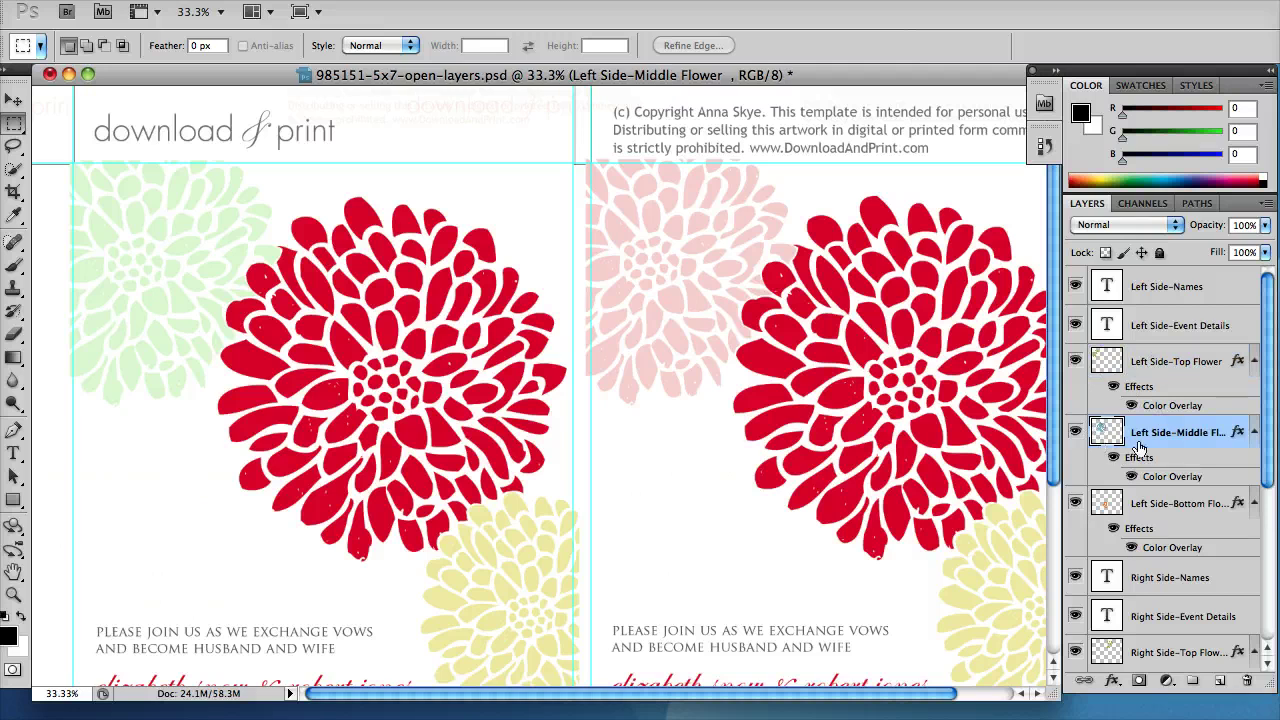
pyautogui.doubleClick(1167, 478)
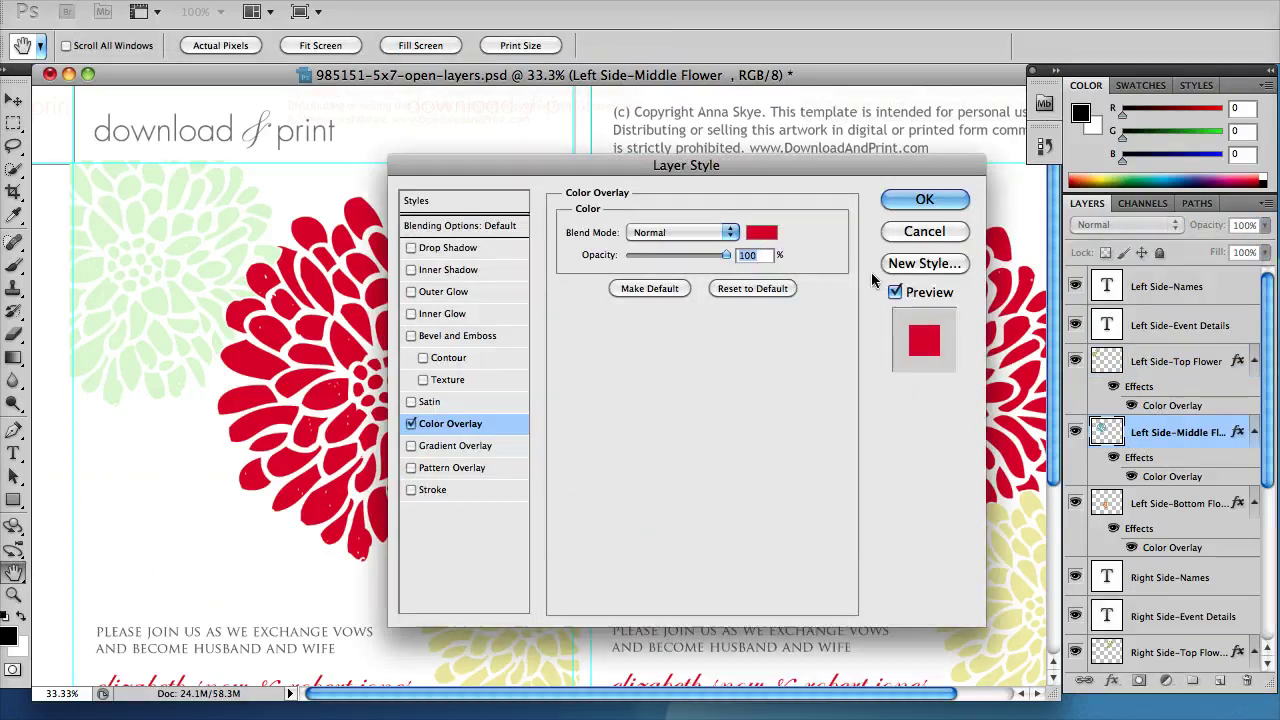
pyautogui.click(766, 231)
pyautogui.click(791, 401)
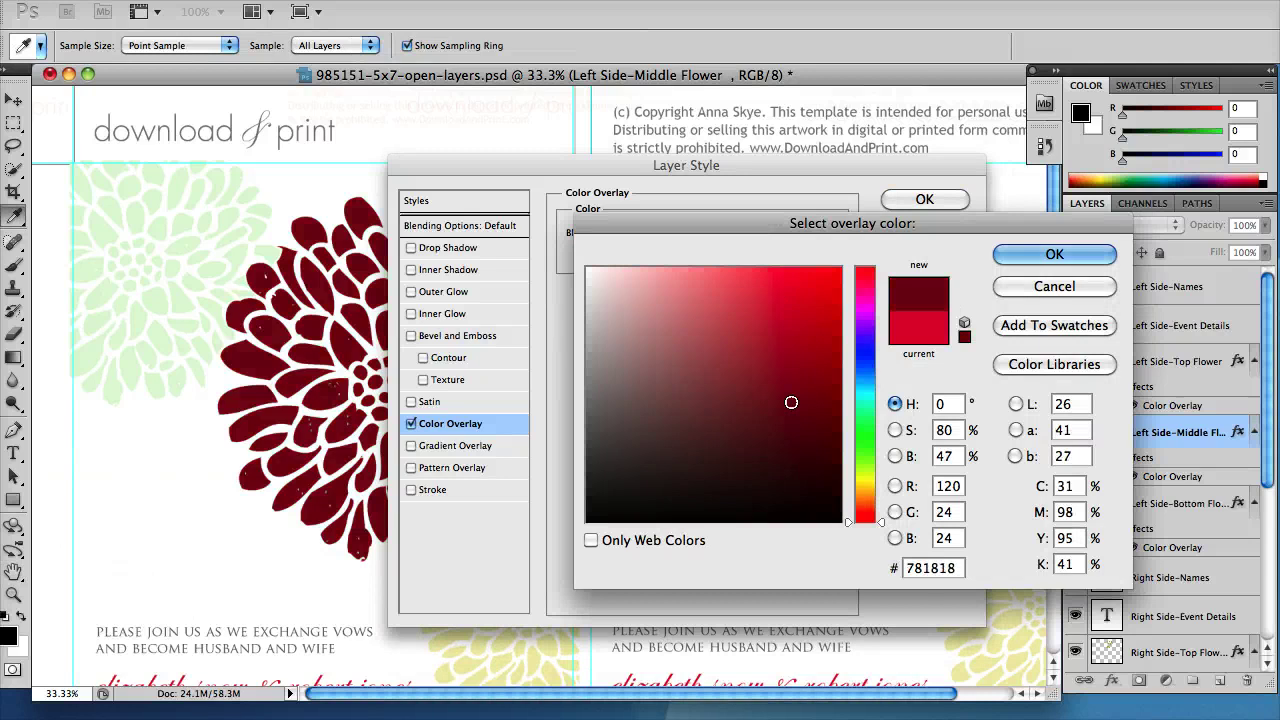
pyautogui.click(709, 362)
pyautogui.click(866, 370)
pyautogui.click(778, 305)
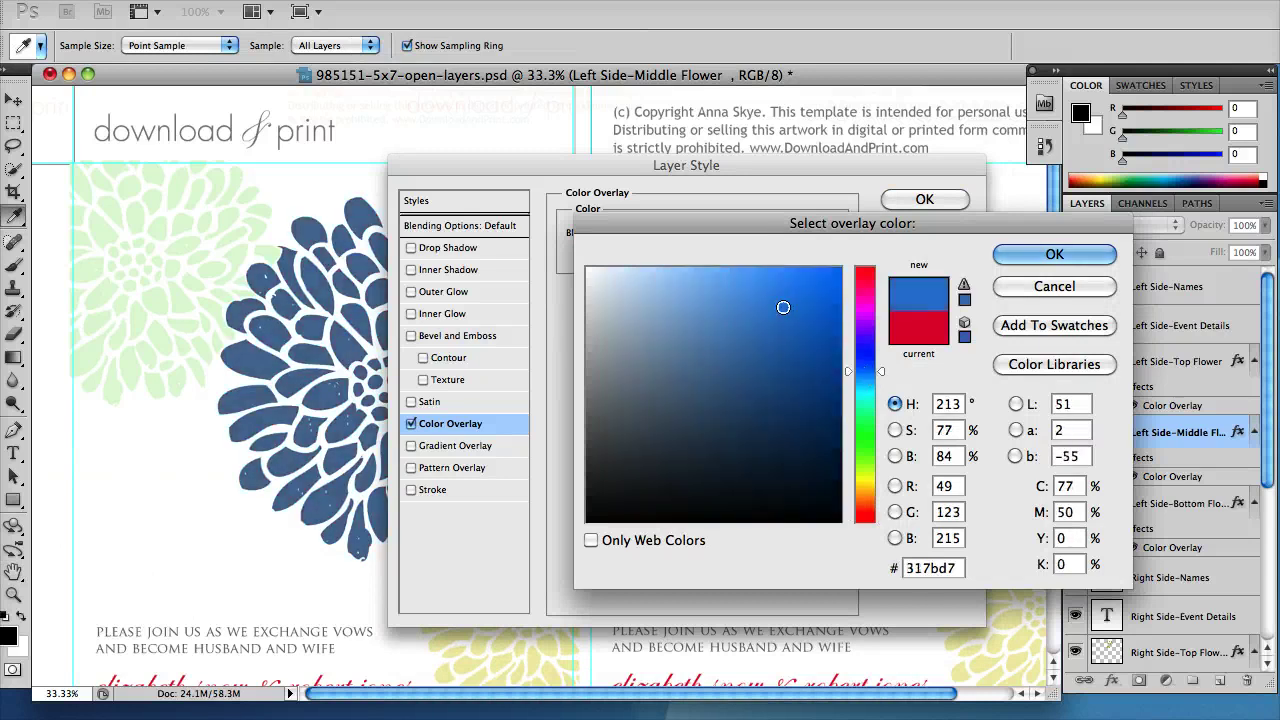
pyautogui.click(697, 303)
pyautogui.click(666, 326)
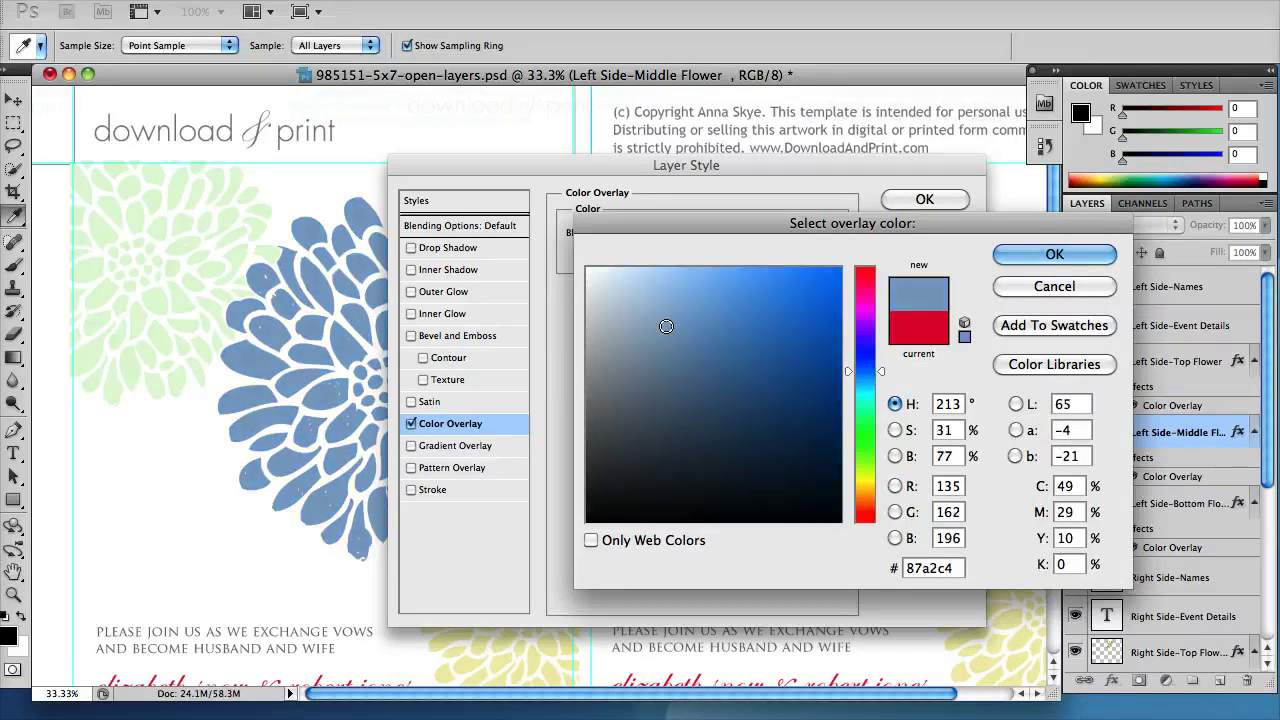
pyautogui.click(1045, 256)
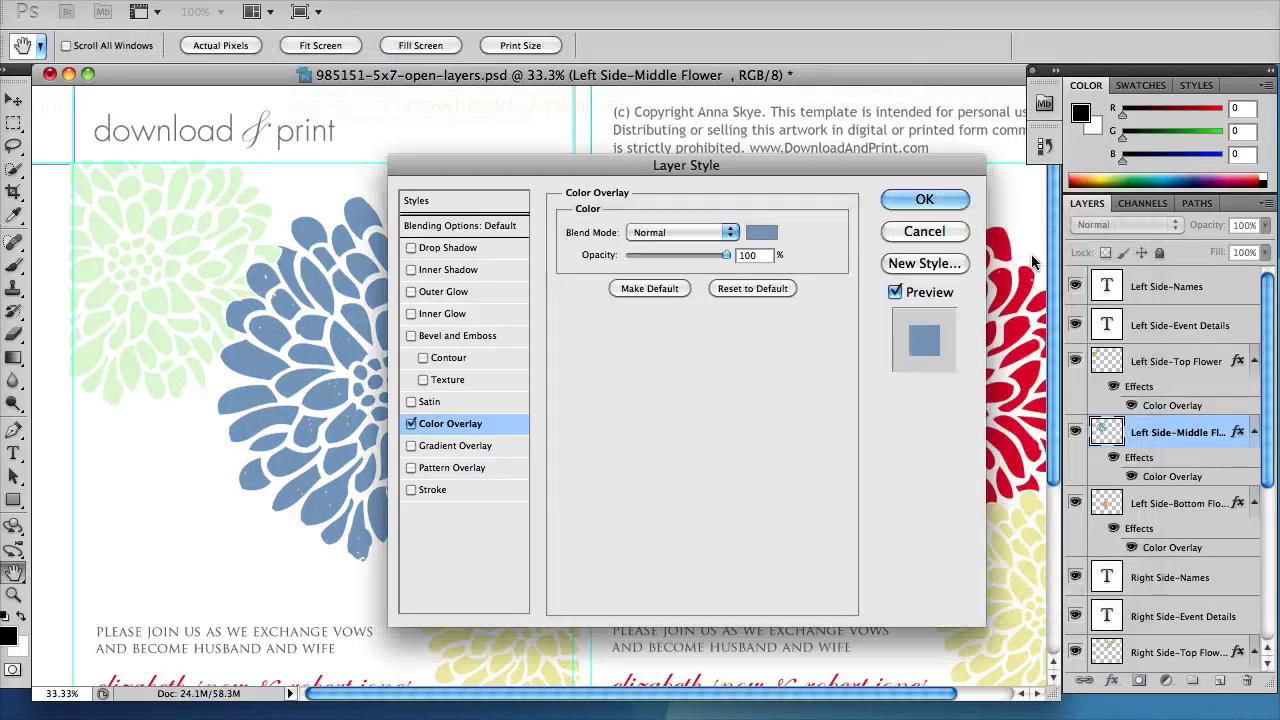
pyautogui.click(924, 200)
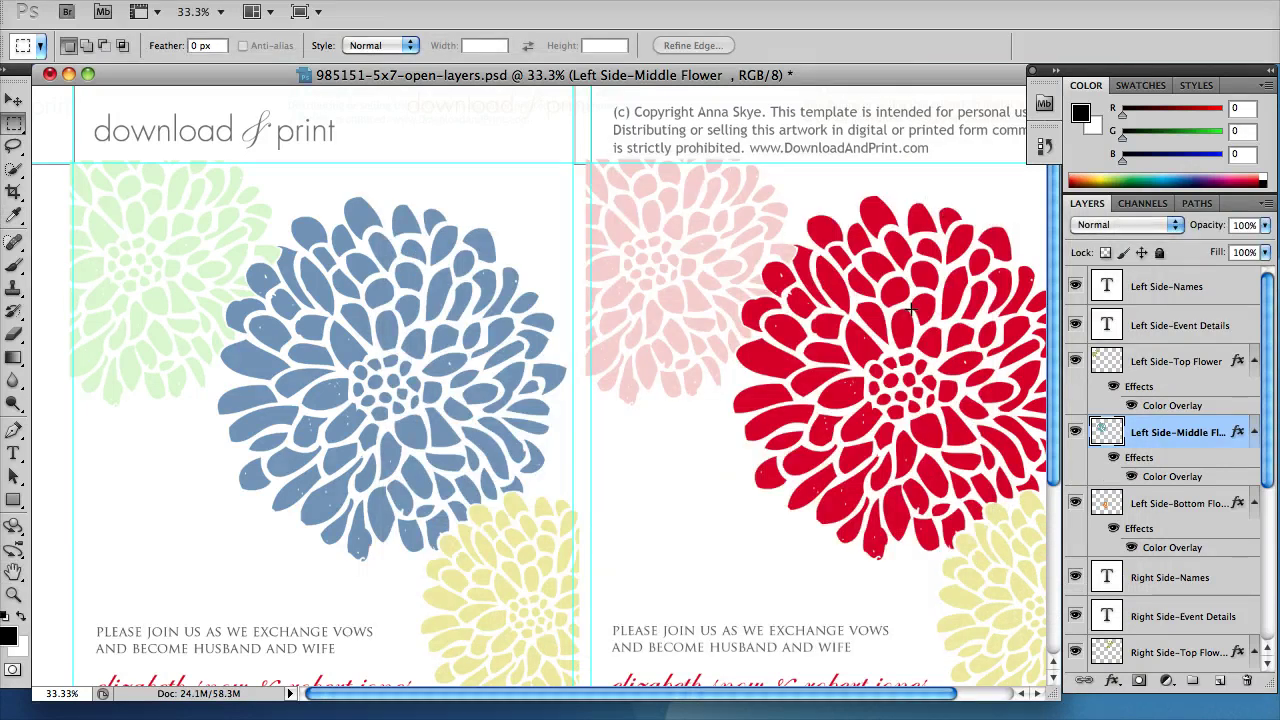
# Select the Left Side-Names text layer with the Type tool.
pyautogui.scroll(-5, 912, 311)
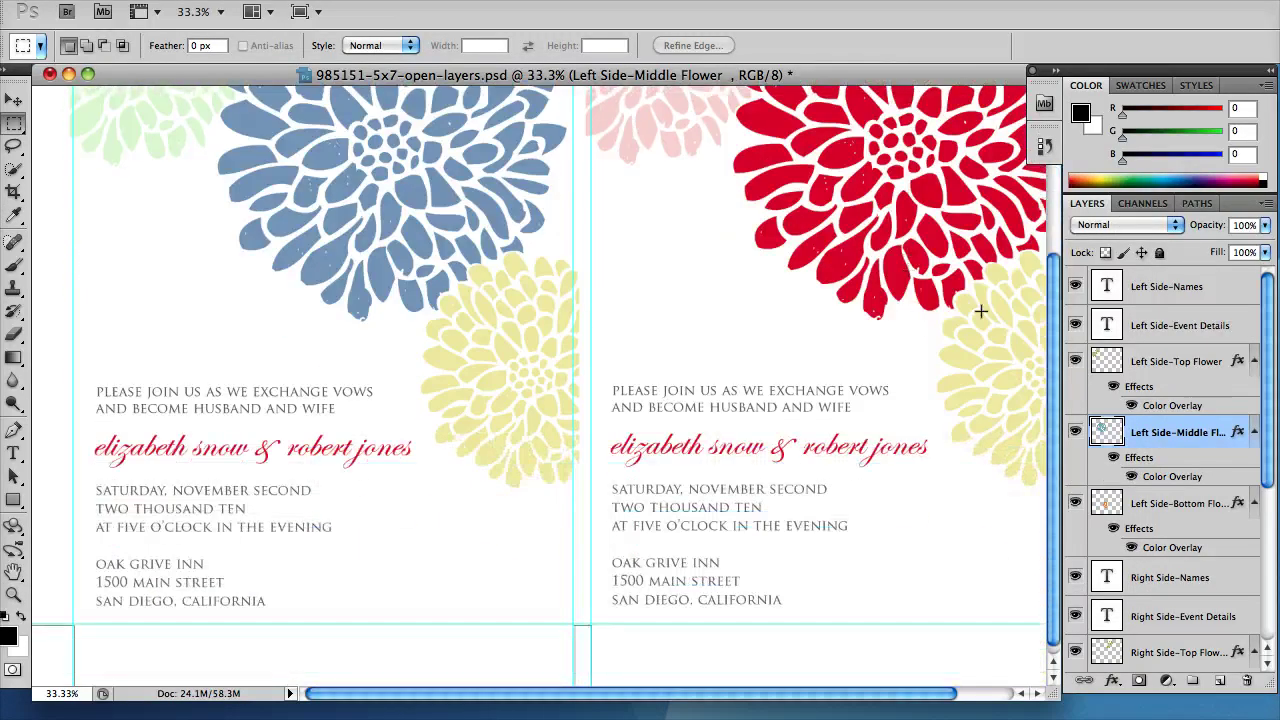
pyautogui.scroll(-4, 1202, 400)
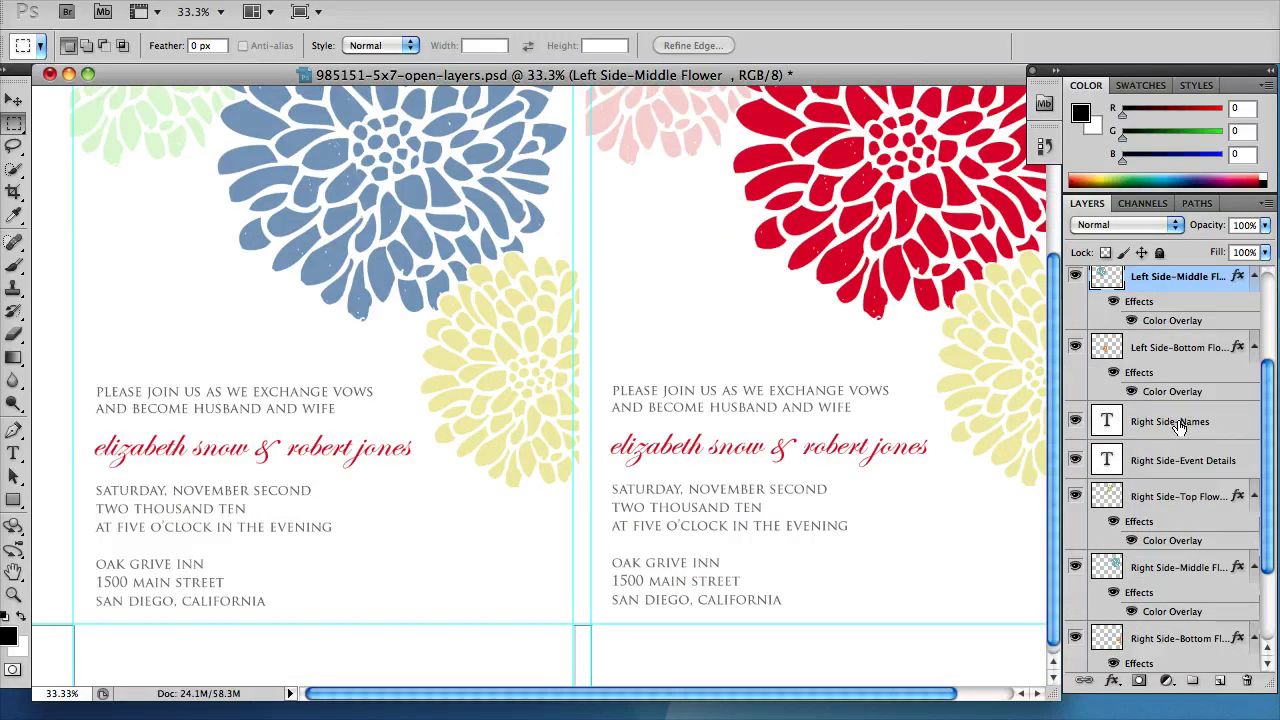
pyautogui.click(1176, 426)
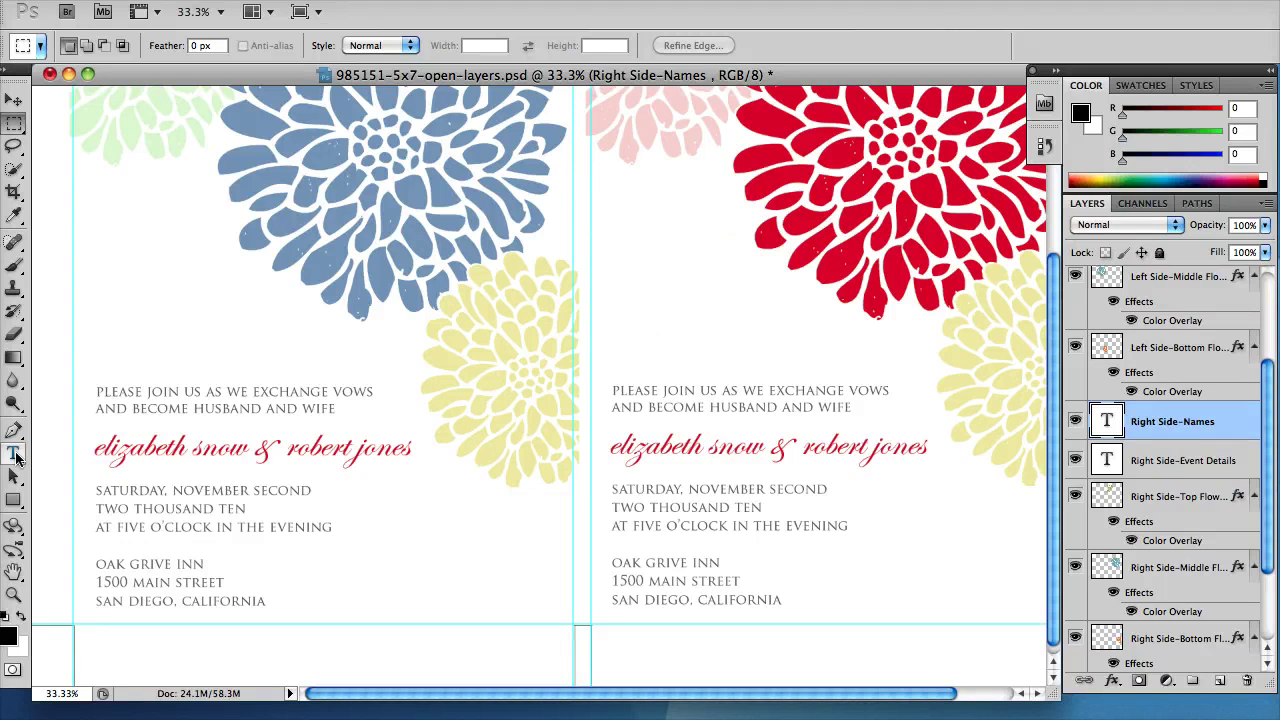
pyautogui.click(19, 456)
pyautogui.click(126, 450)
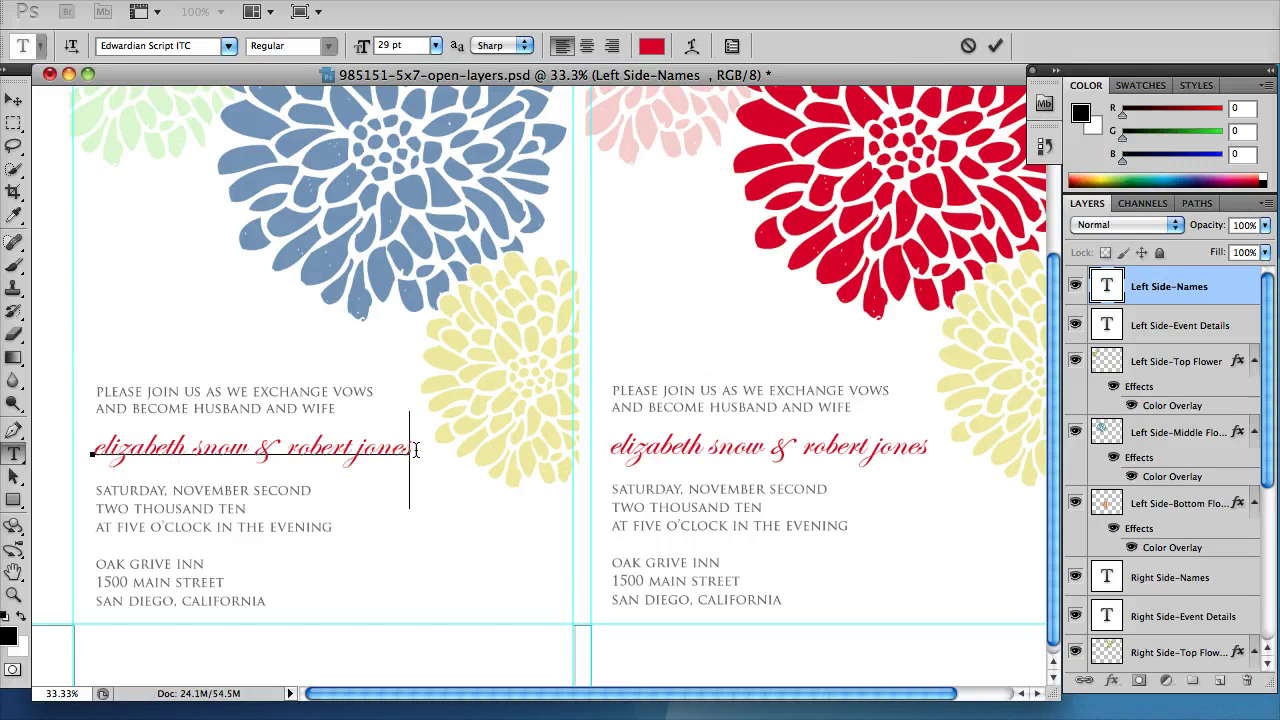
# Replace the names line with the couple's new names and shift the text left.
pyautogui.moveTo(412, 449); pyautogui.dragTo(90, 455)
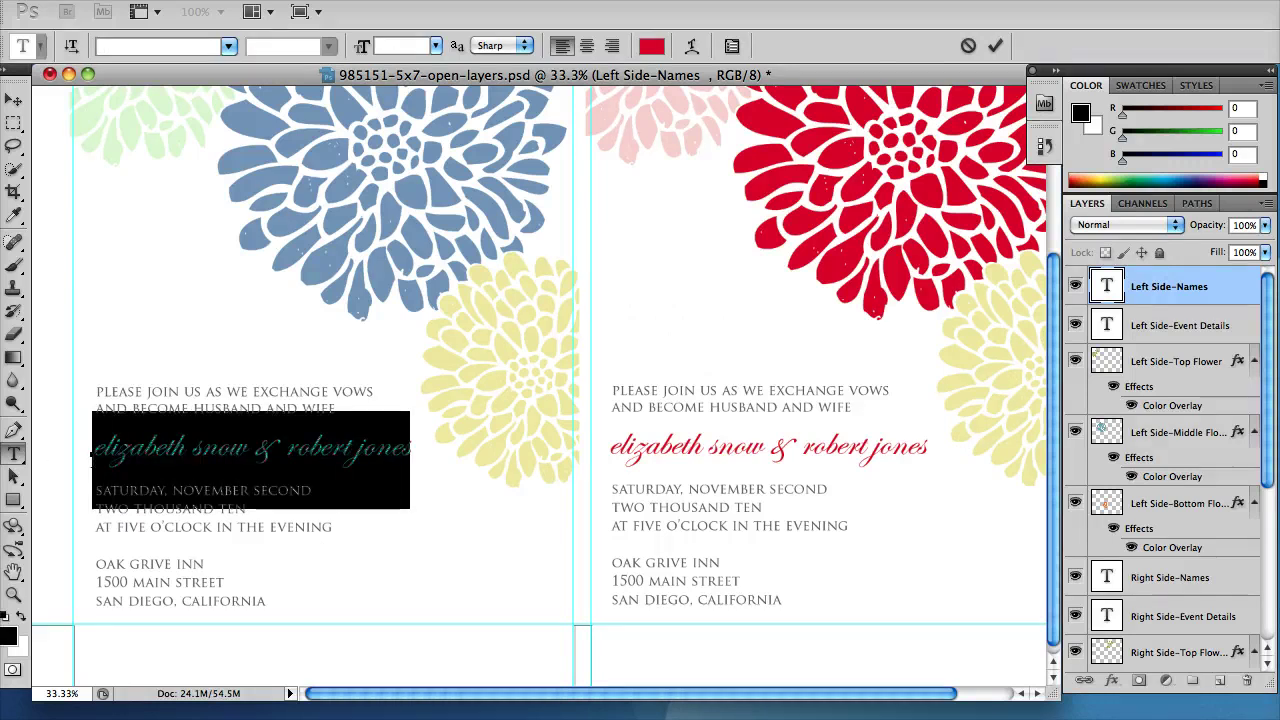
pyautogui.write('anna s')
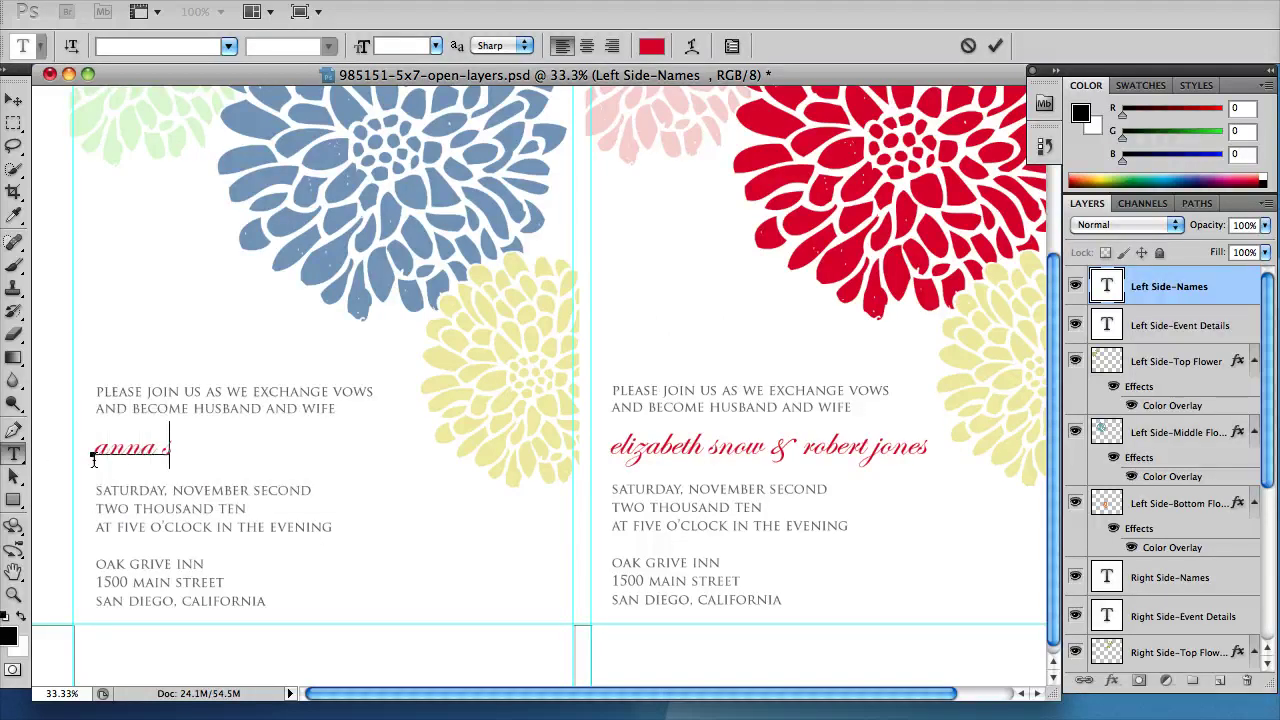
pyautogui.write('kye & Mr Ri')
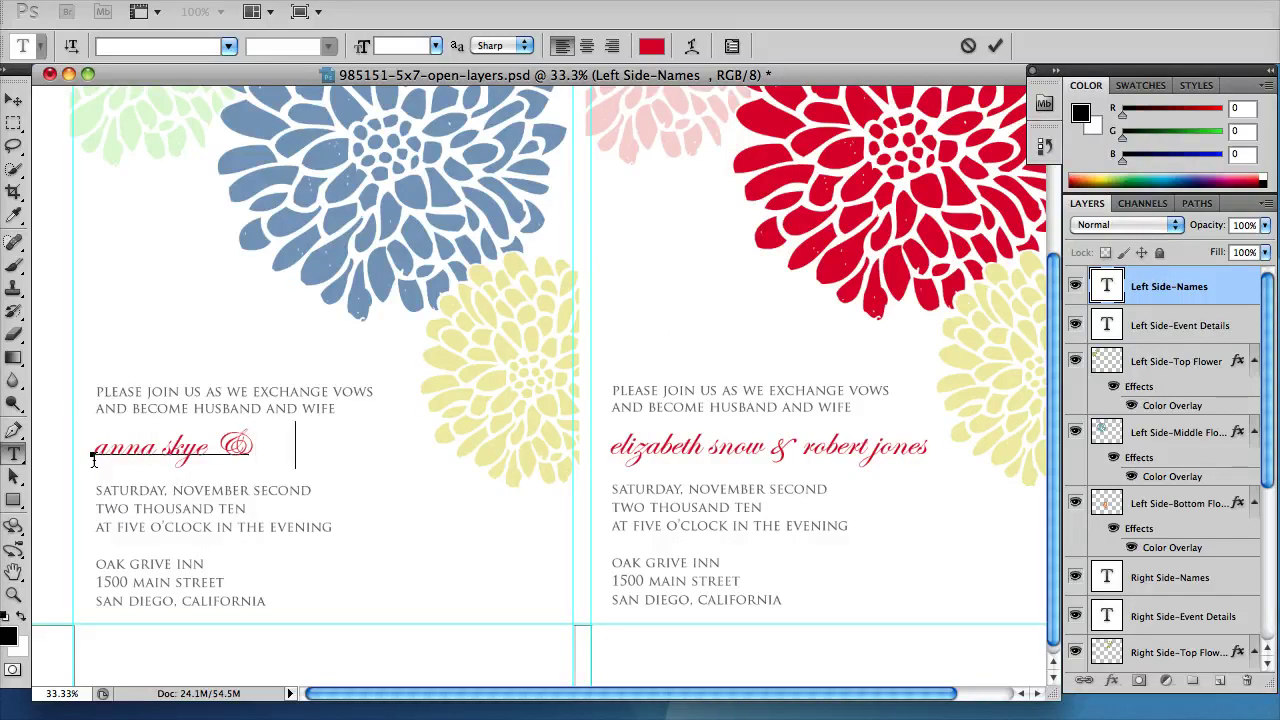
pyautogui.write('ght')
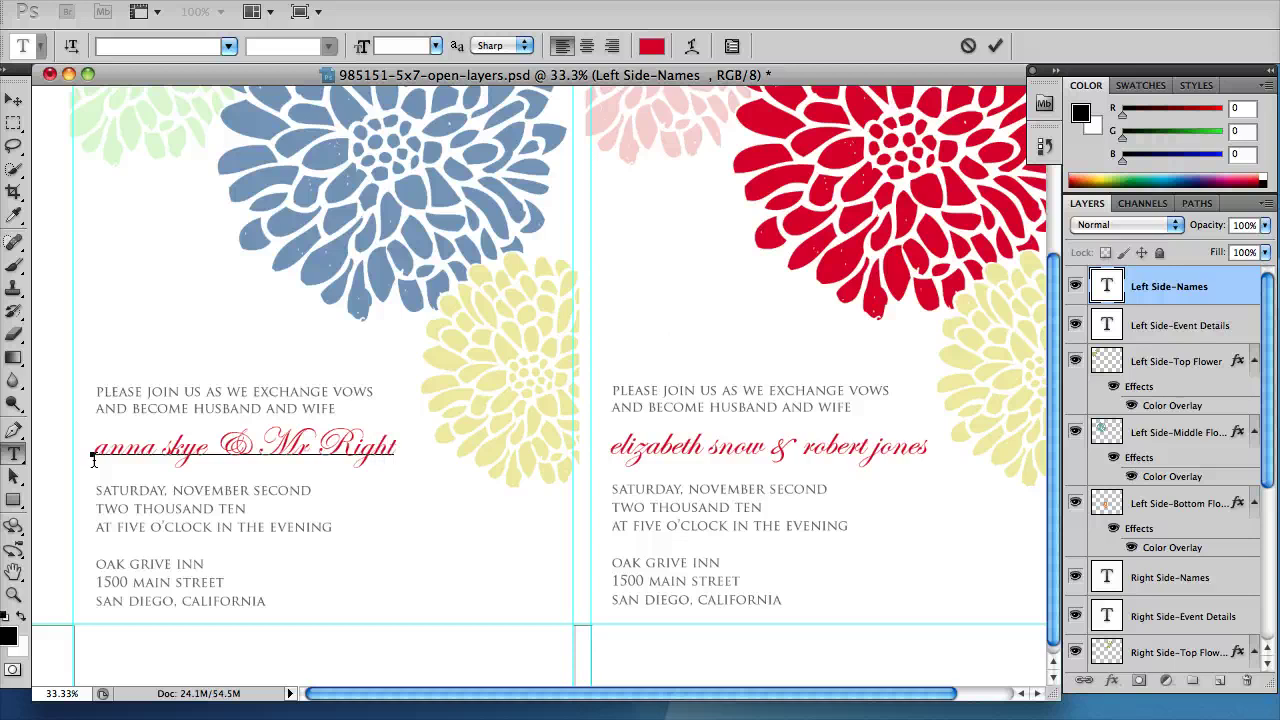
pyautogui.hscroll(2, 93, 459)
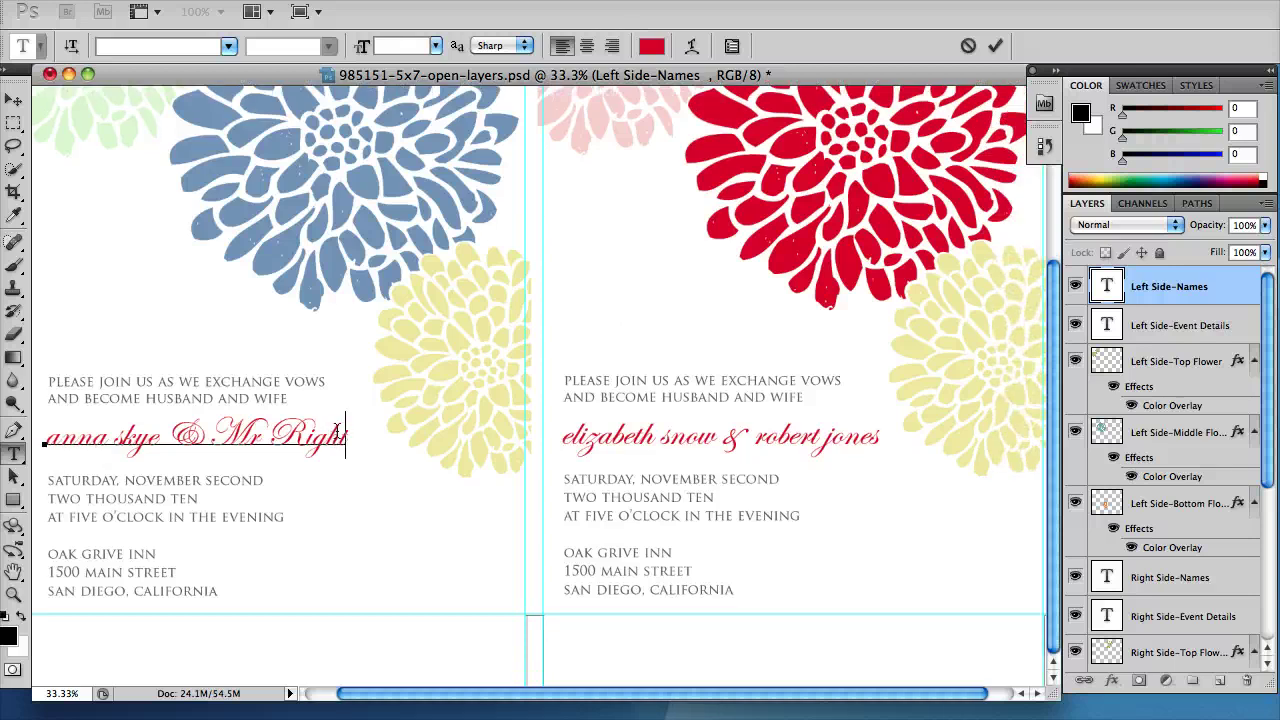
pyautogui.moveTo(305, 425); pyautogui.dragTo(197, 420)
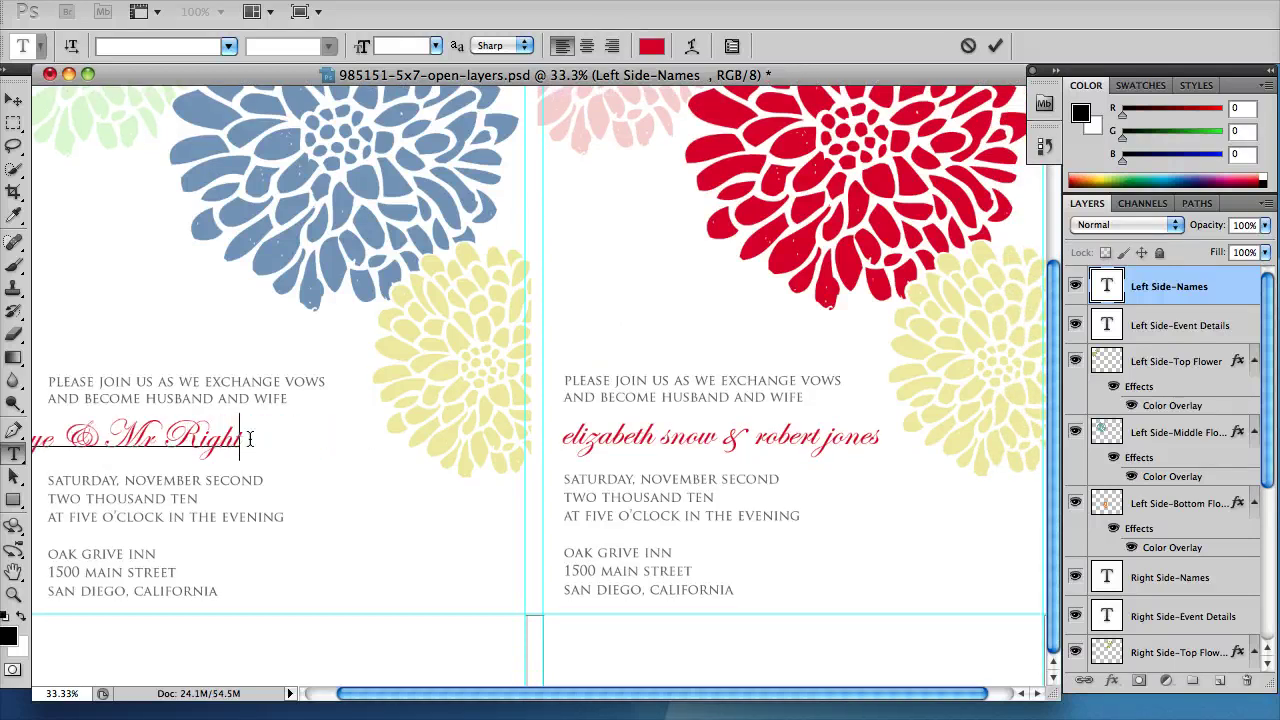
# Colour the whole names line olive green (5e7f1d) and commit the text edit.
pyautogui.tripleClick(197, 413)
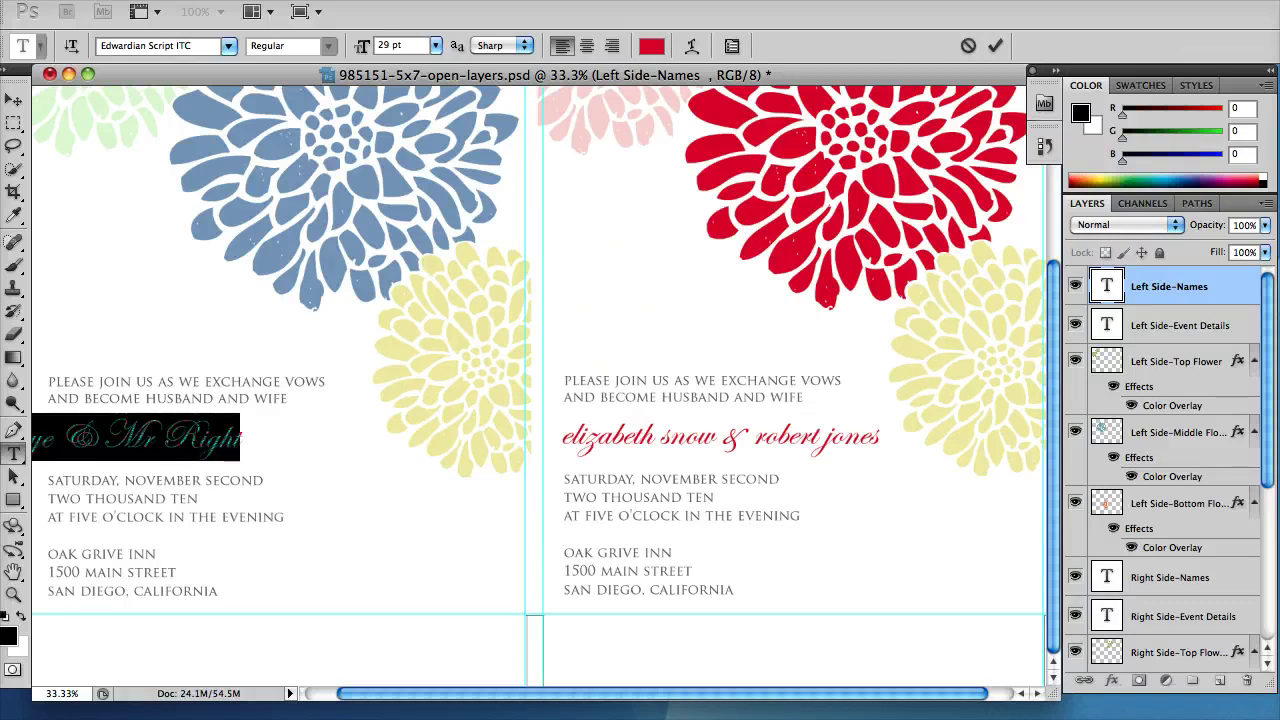
pyautogui.click(650, 47)
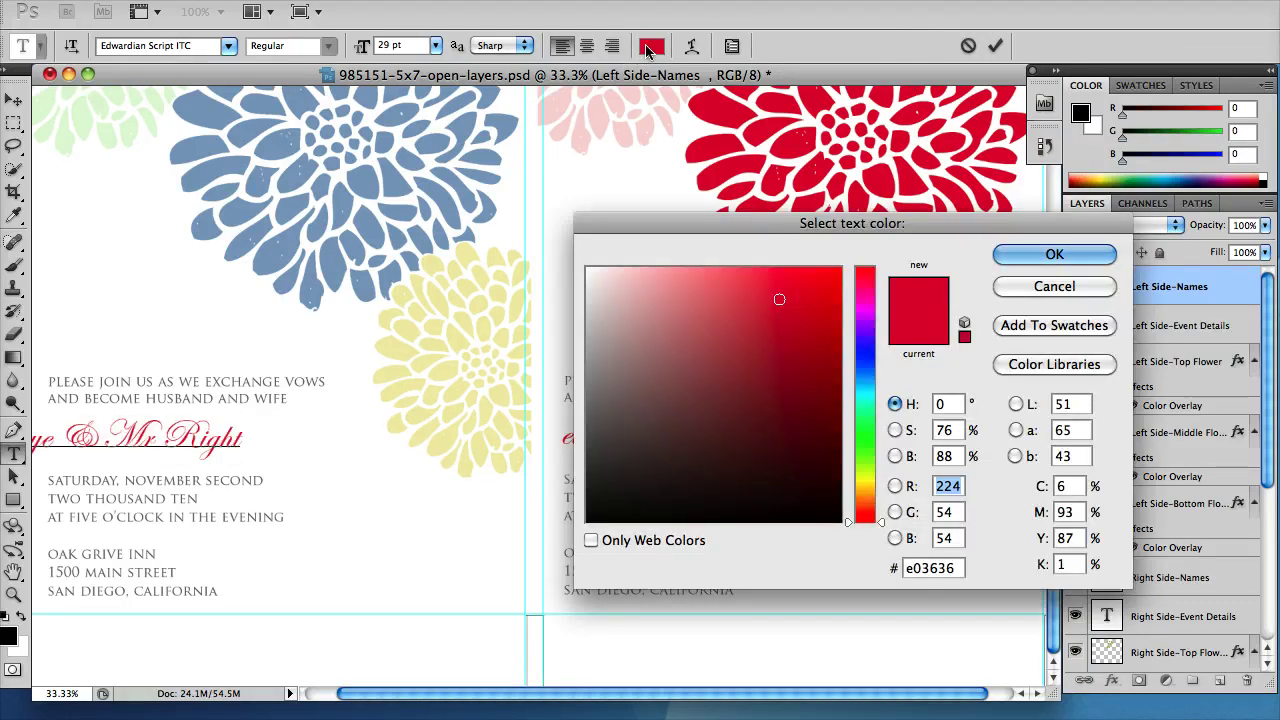
pyautogui.click(866, 465)
pyautogui.click(783, 395)
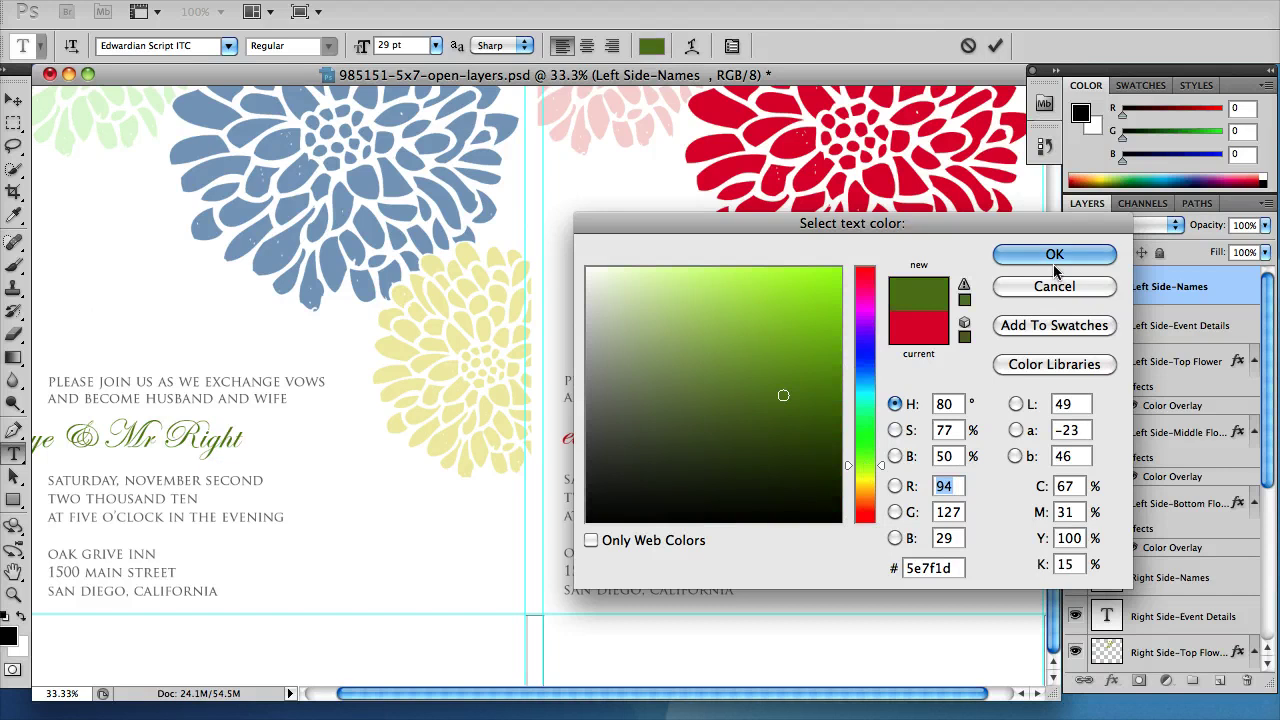
pyautogui.click(1054, 262)
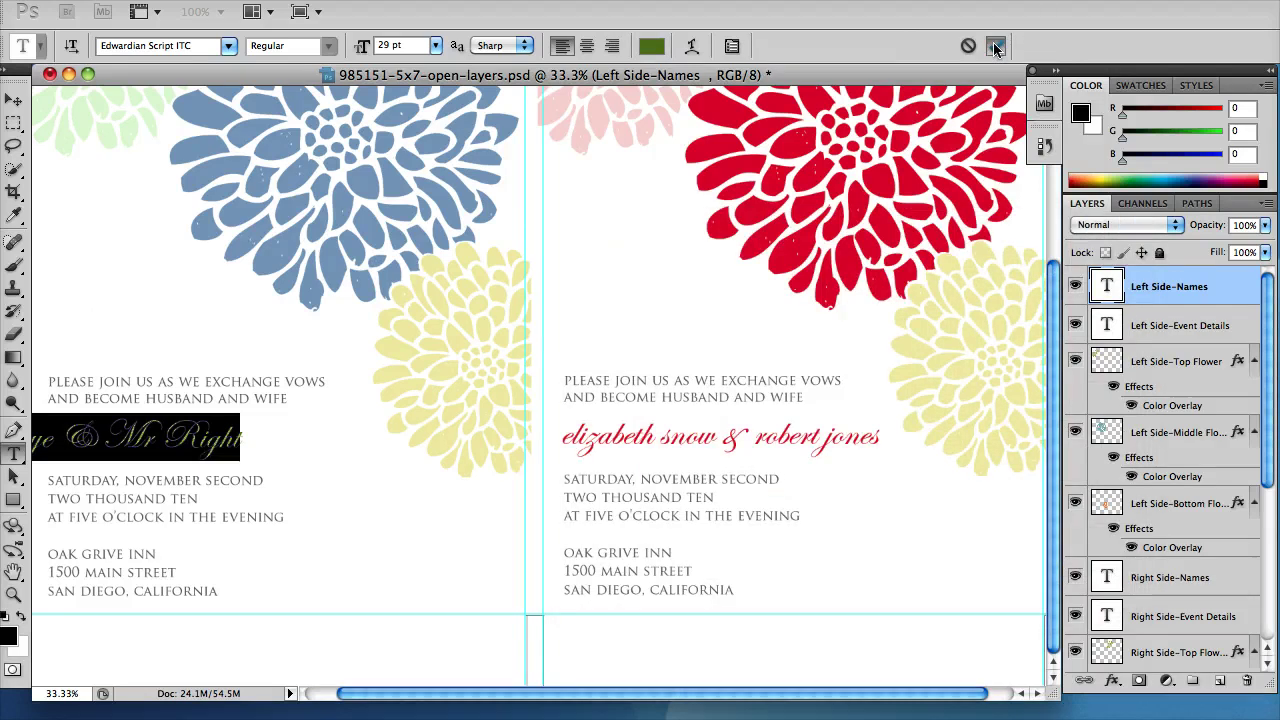
pyautogui.click(995, 47)
# With the Move tool, shift the names text right and adjust the Left Side-Event Details block.
pyautogui.click(14, 100)
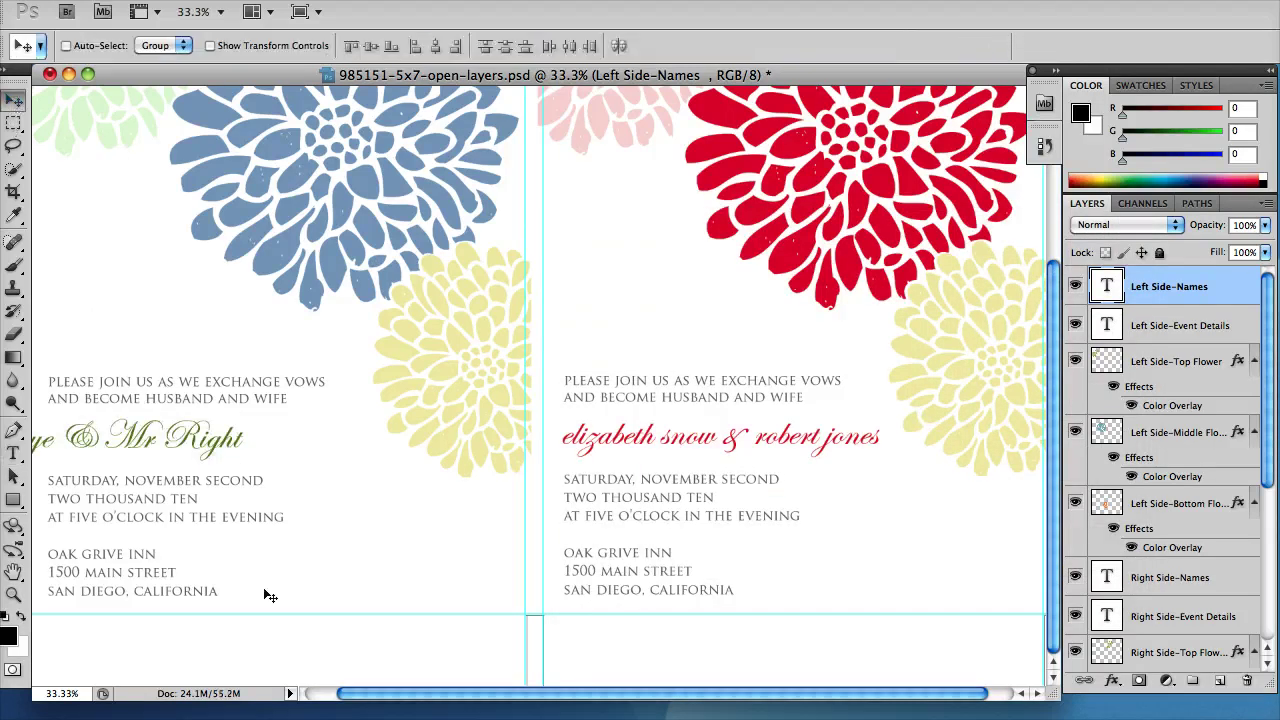
pyautogui.moveTo(175, 444); pyautogui.dragTo(281, 439)
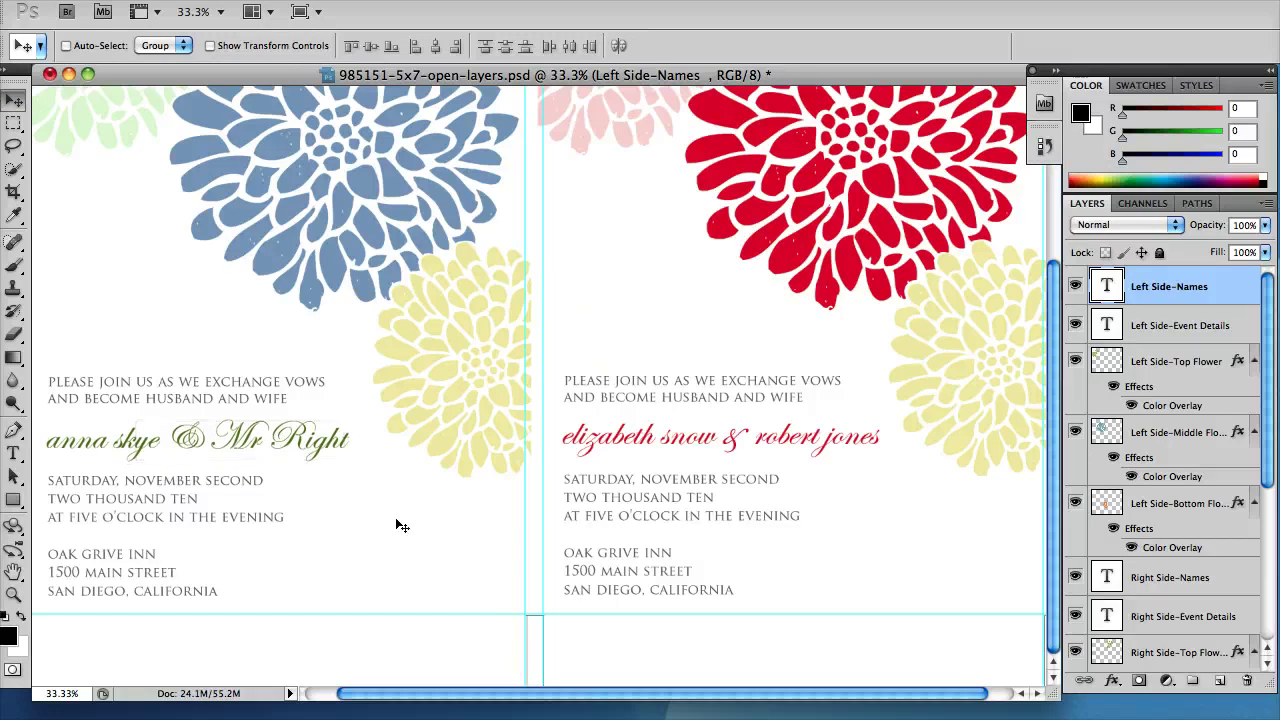
pyautogui.click(1191, 324)
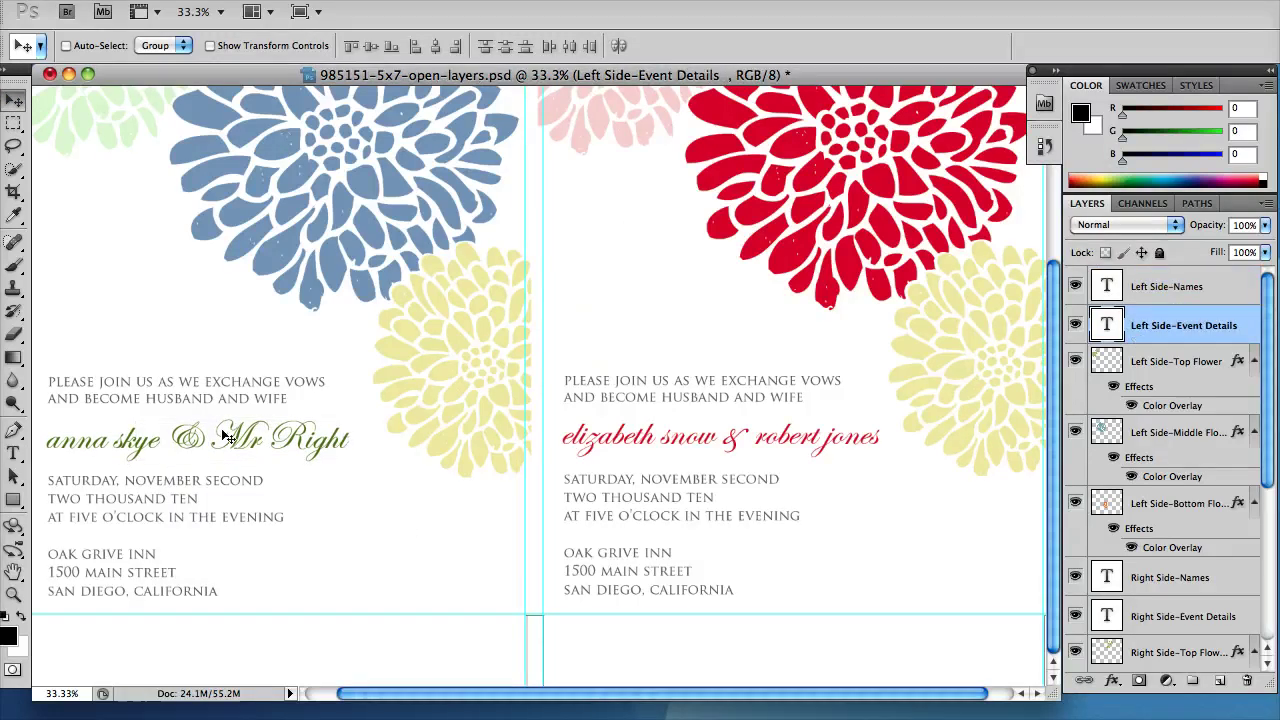
pyautogui.moveTo(230, 398)
pyautogui.mouseDown()
pyautogui.moveTo(232, 338)
pyautogui.moveTo(227, 398)
pyautogui.mouseUp()
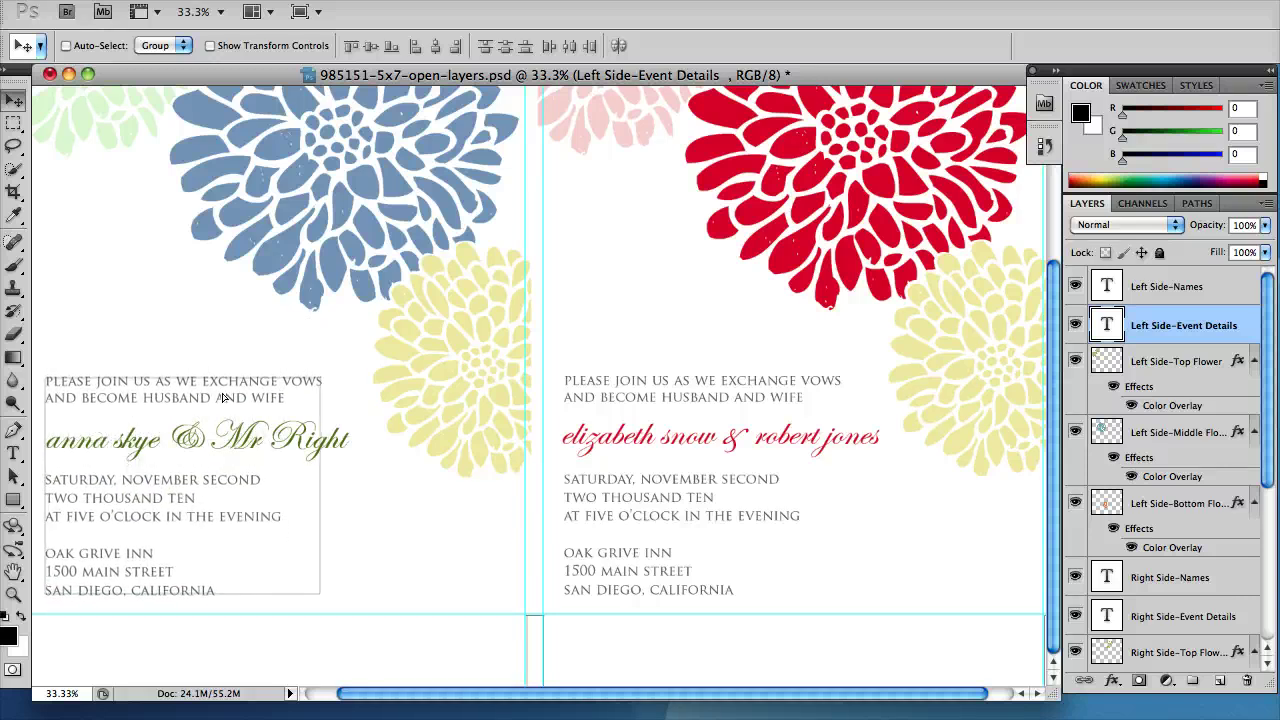
# Slide the Left Side-Names line horizontally into place between the vows and date.
pyautogui.click(1141, 289)
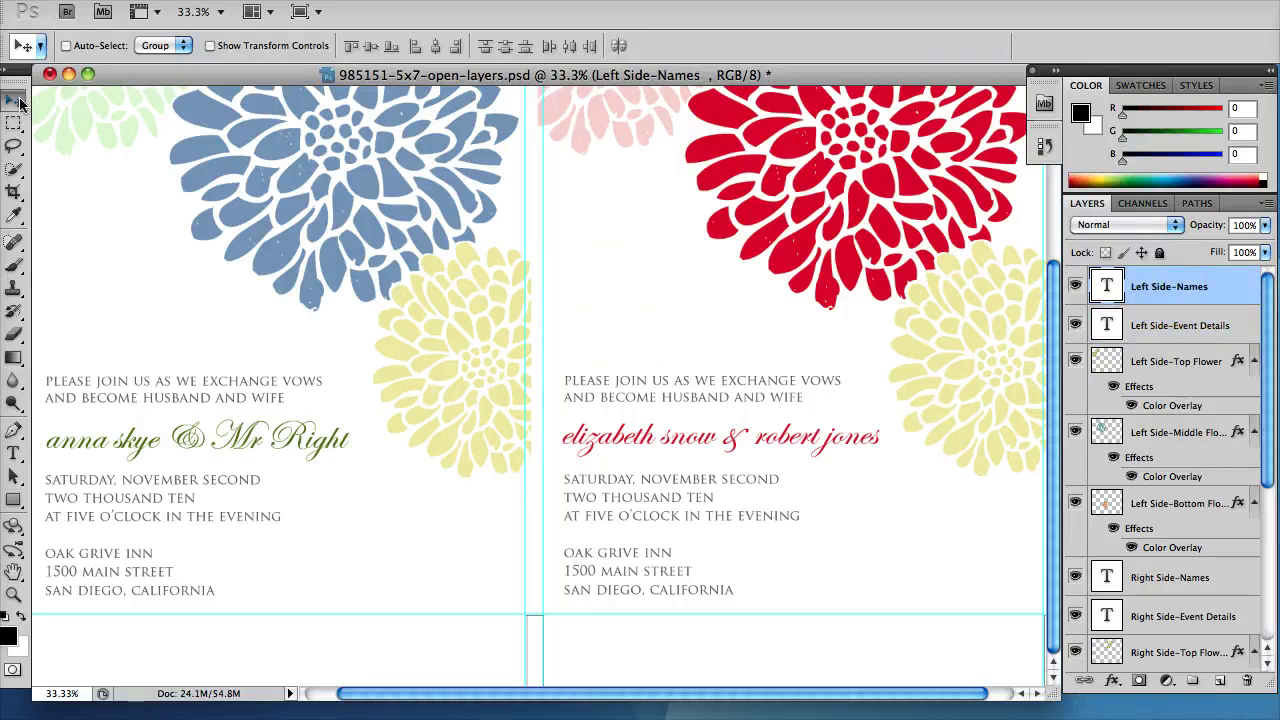
pyautogui.click(152, 447)
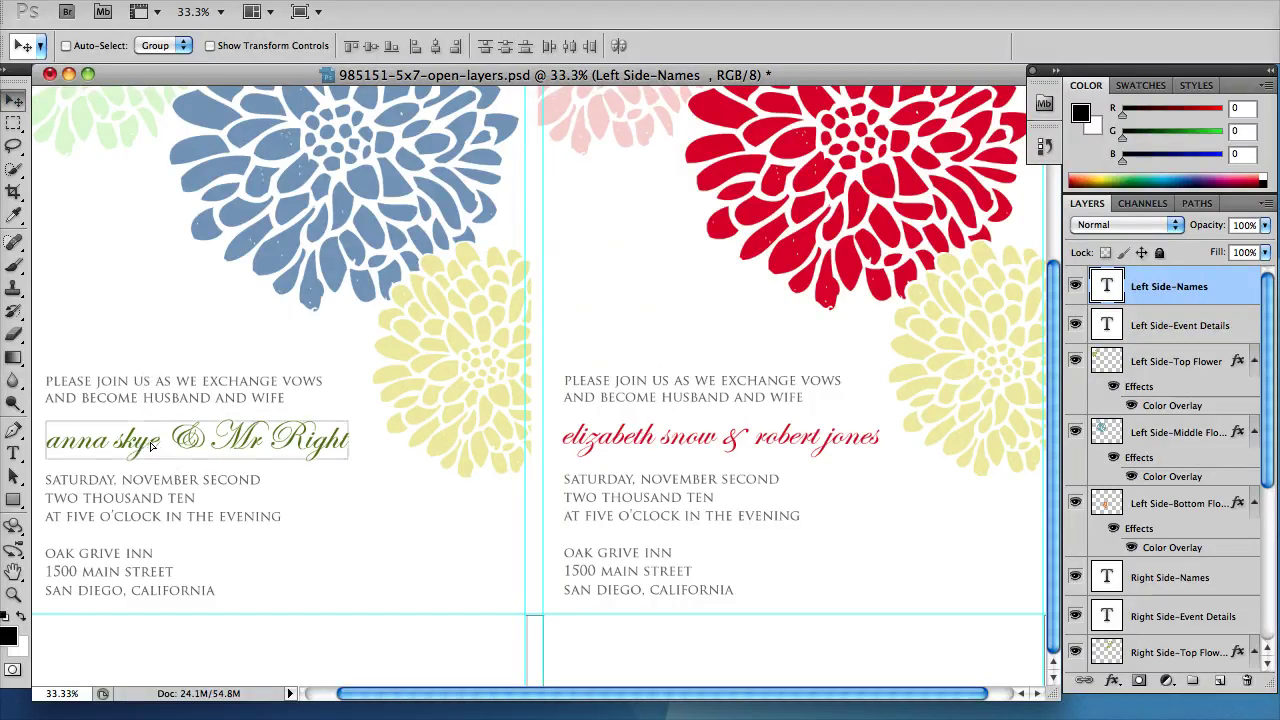
pyautogui.moveTo(152, 447)
pyautogui.mouseDown()
pyautogui.moveTo(200, 447)
pyautogui.moveTo(129, 446)
pyautogui.mouseUp()
pyautogui.moveTo(119, 445); pyautogui.dragTo(127, 448)
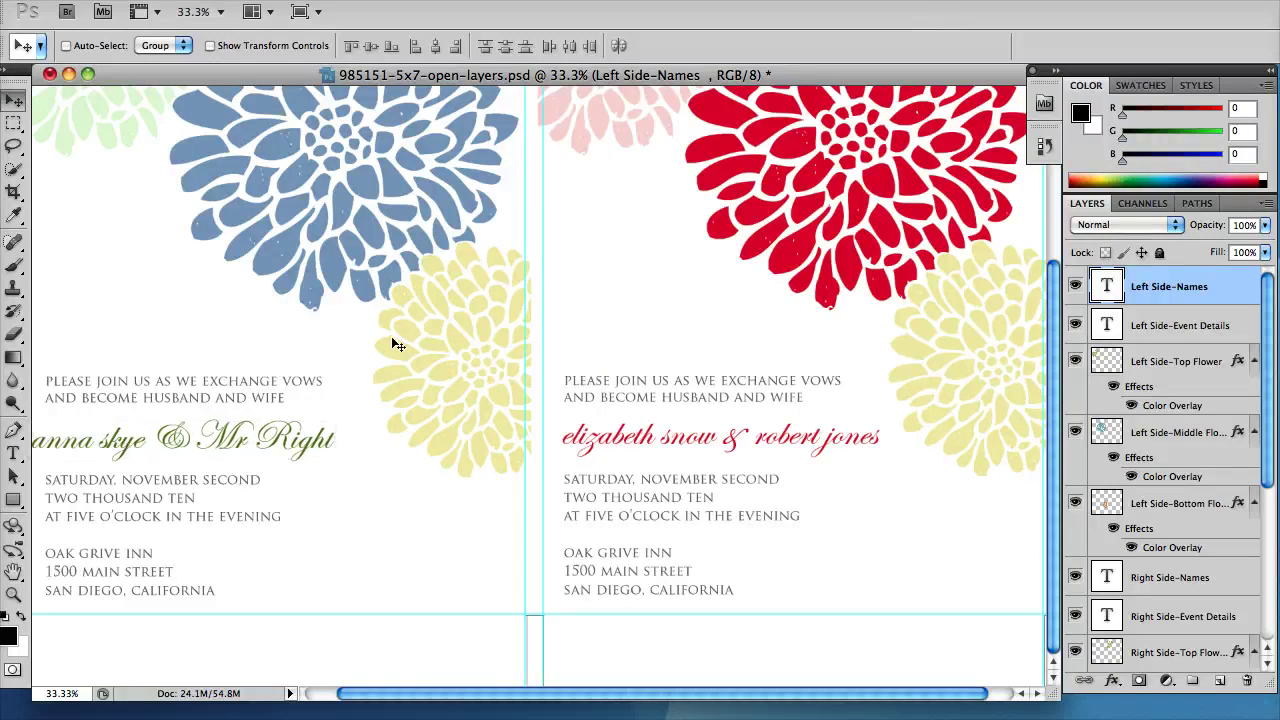
# Set the Left Side-Bottom Flower's Color Overlay to golden mustard e6ba21.
pyautogui.click(1145, 504)
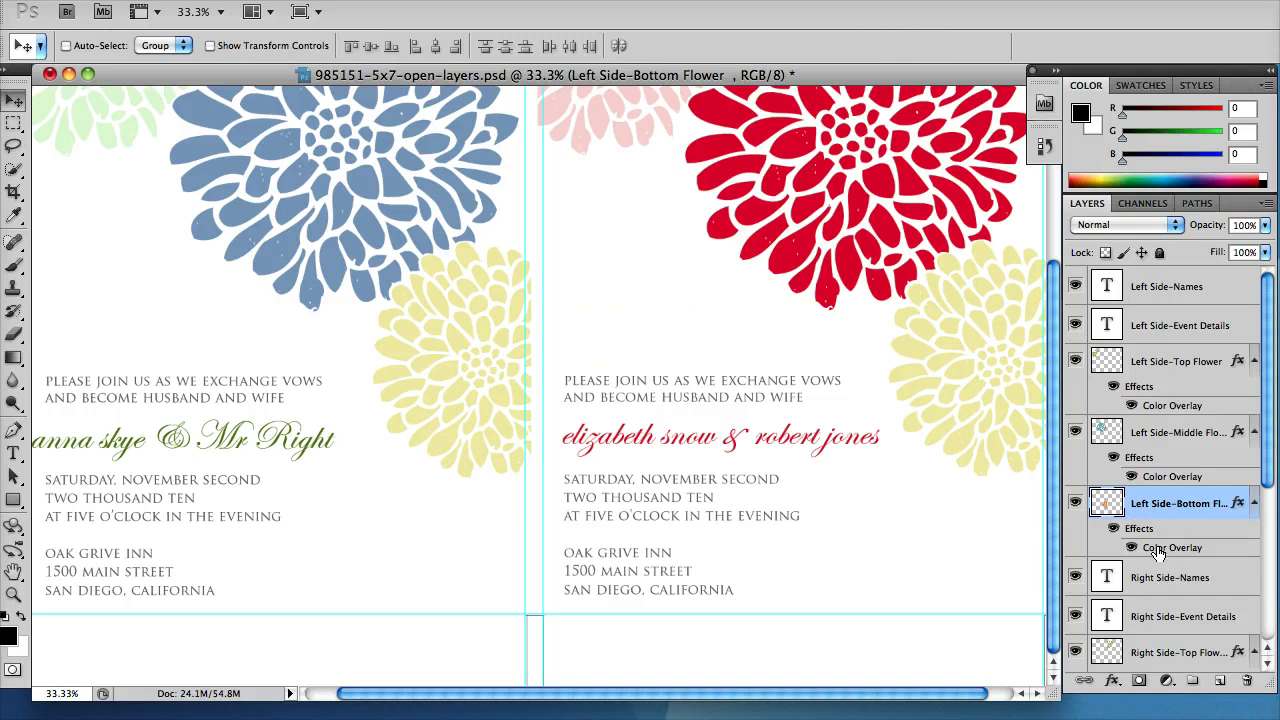
pyautogui.doubleClick(1158, 548)
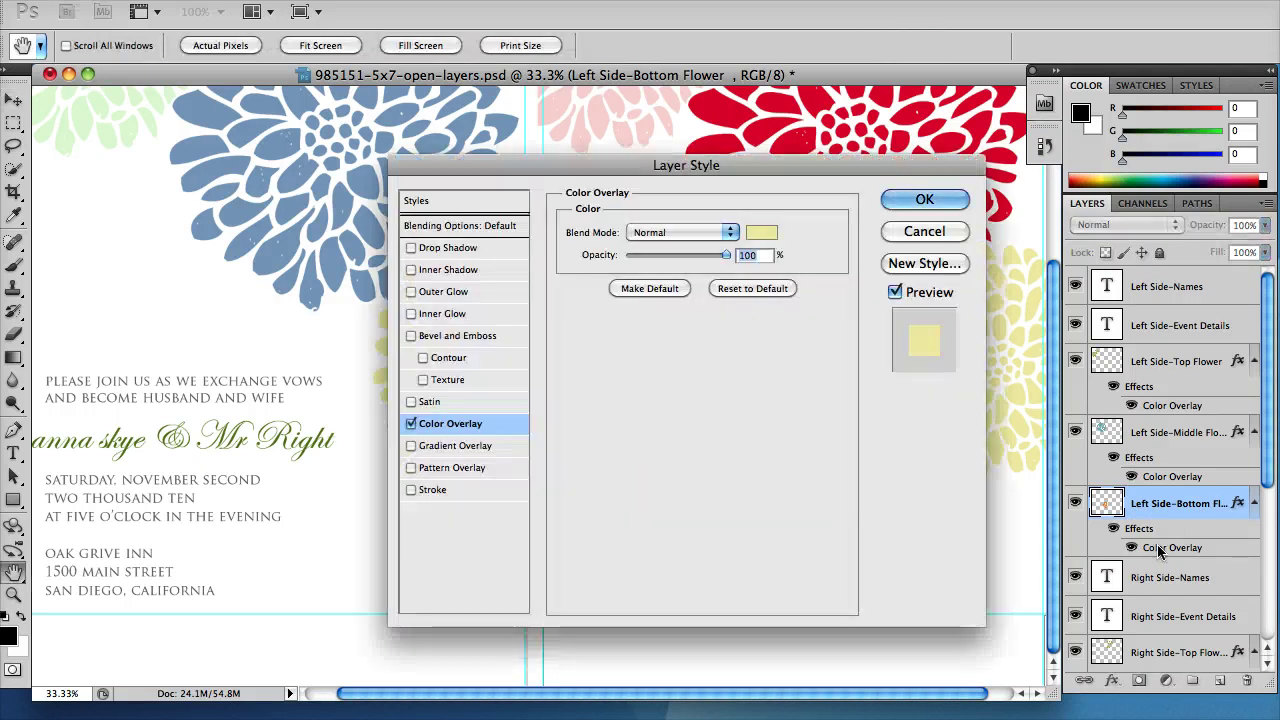
pyautogui.click(761, 235)
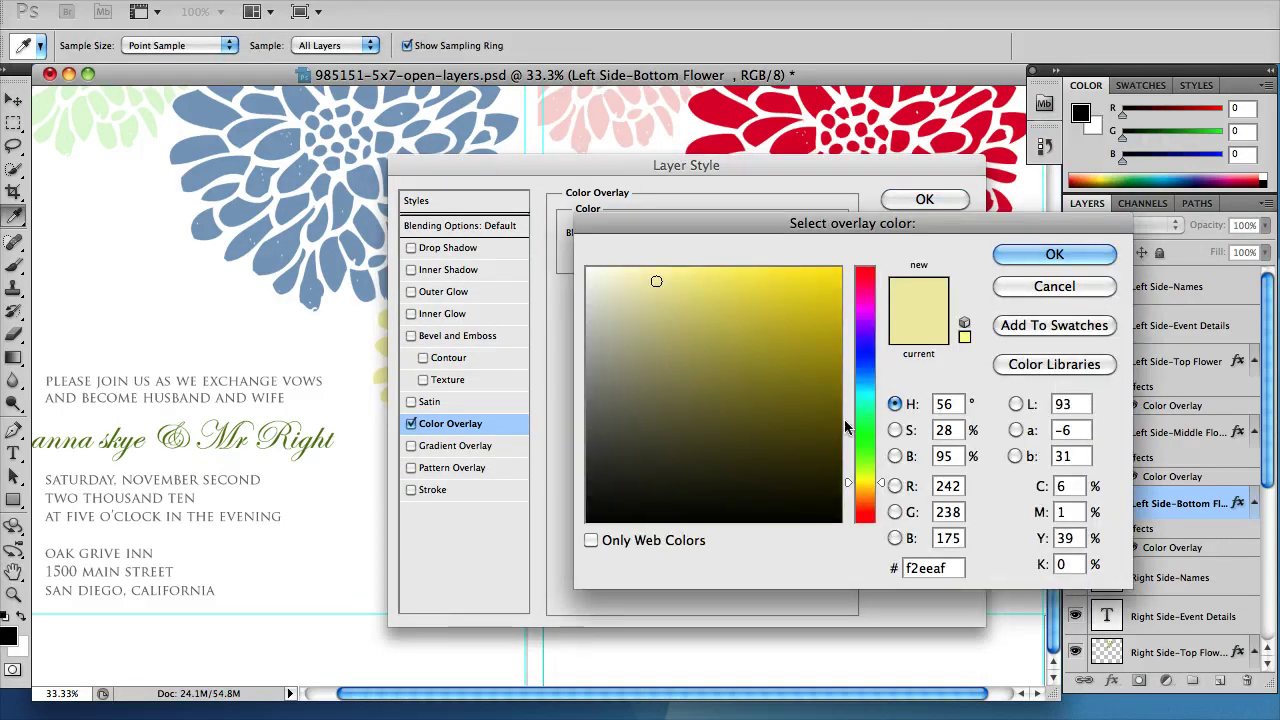
pyautogui.click(864, 409)
pyautogui.click(864, 489)
pyautogui.click(817, 331)
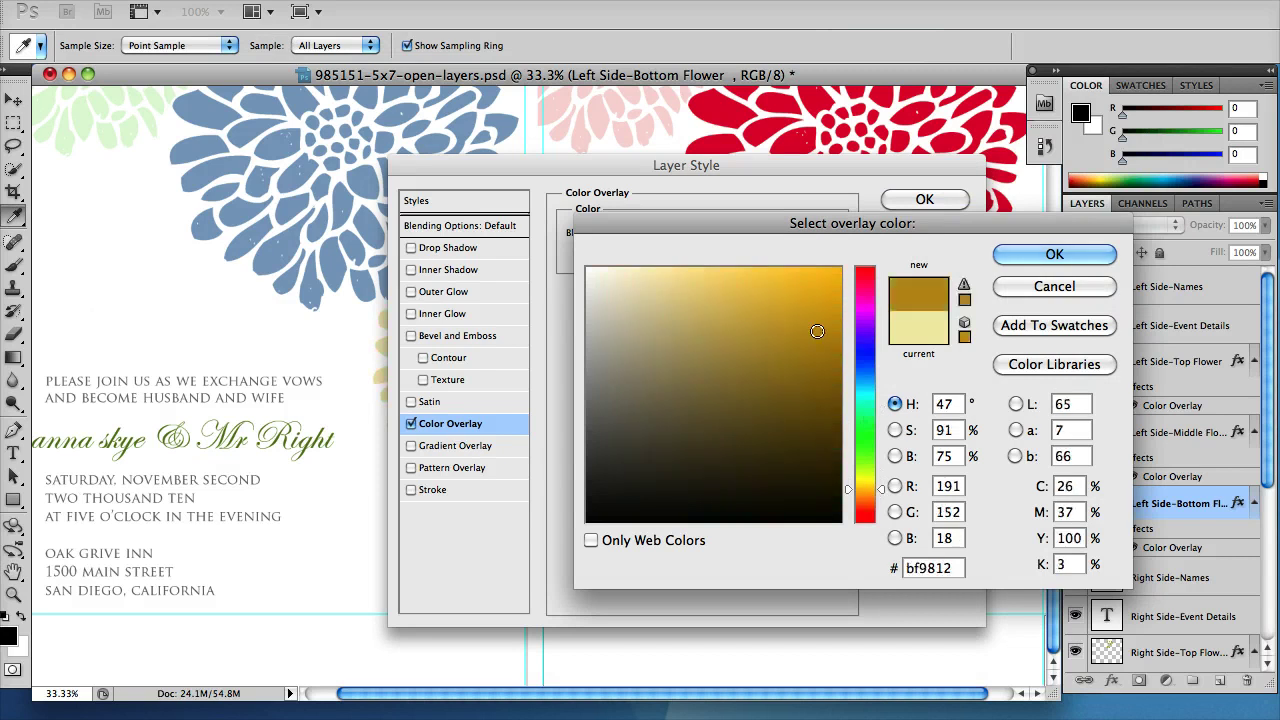
pyautogui.click(804, 292)
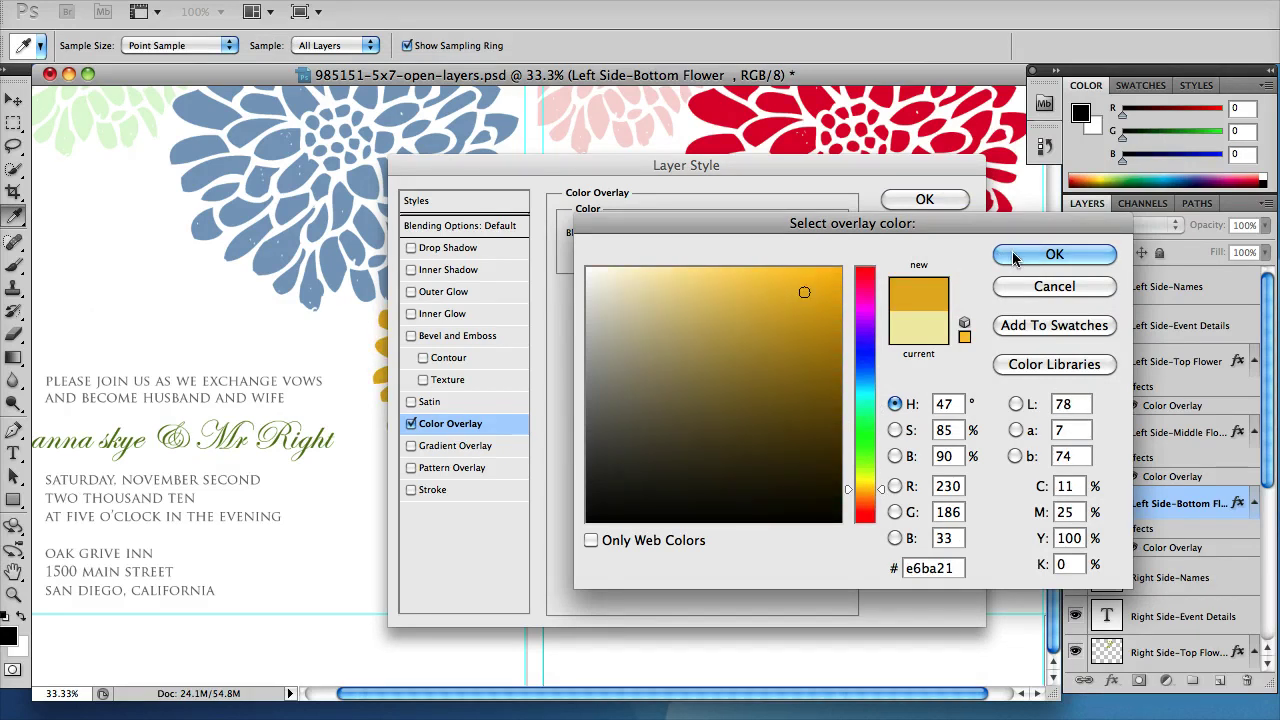
pyautogui.click(1054, 255)
pyautogui.click(924, 199)
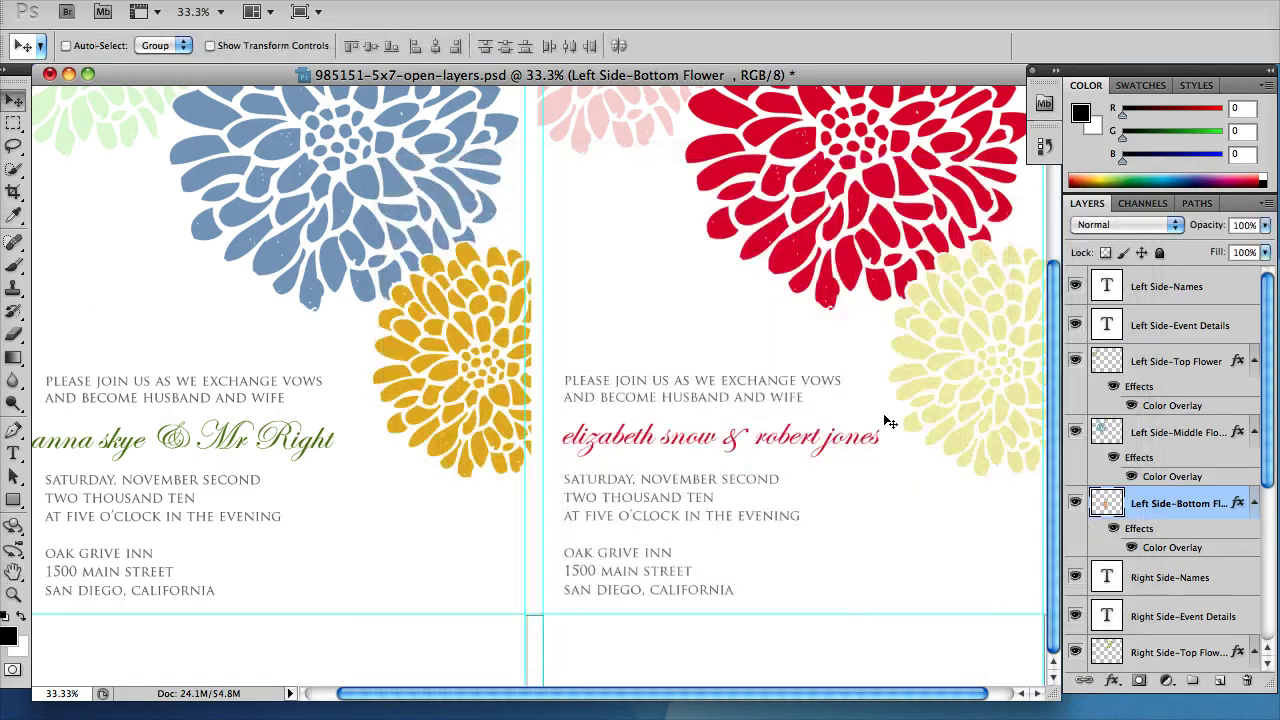
pyautogui.scroll(5, 889, 421)
pyautogui.scroll(-2, 889, 421)
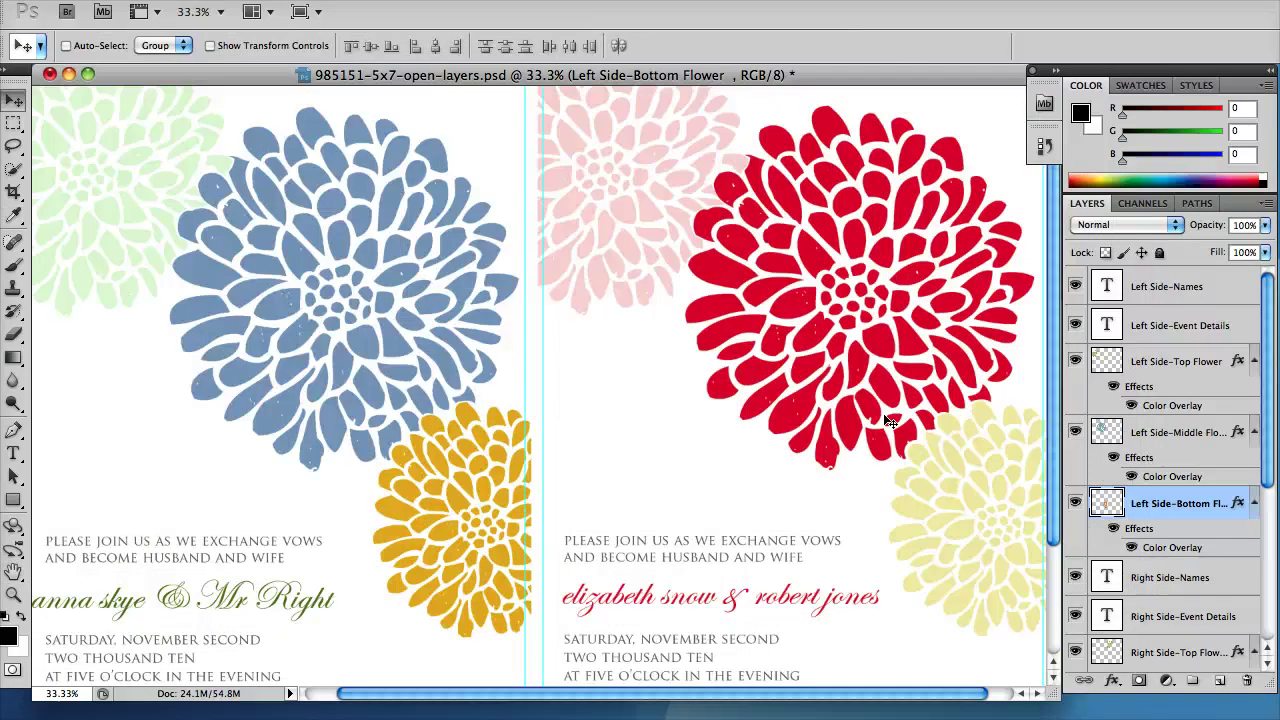